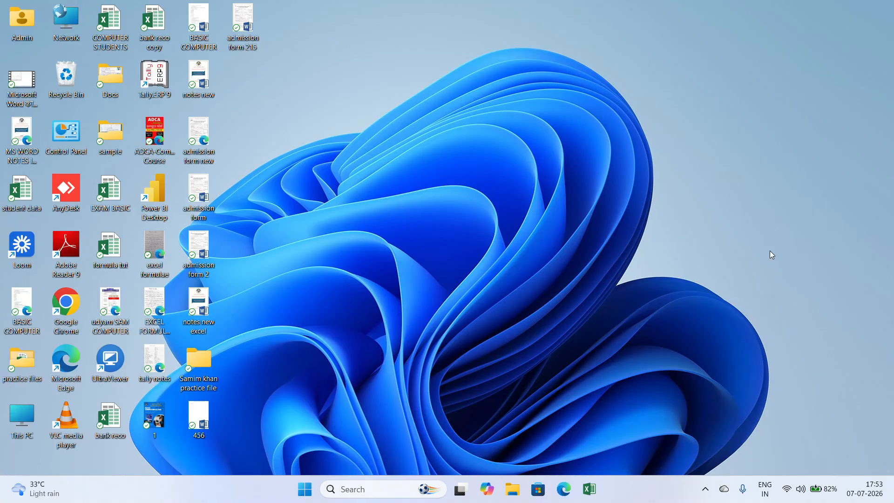
- Open Excel with a blank workbook and maximize its window
left_click(594, 498)
left_click(592, 491)
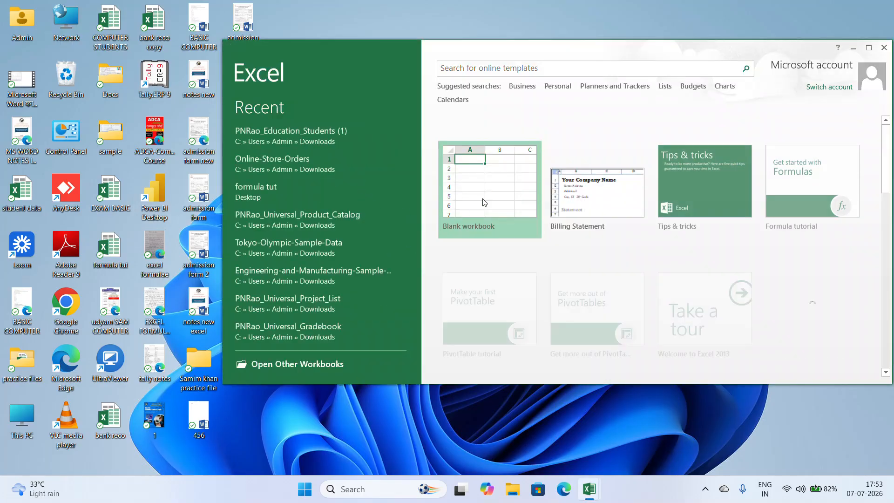
left_click(480, 198)
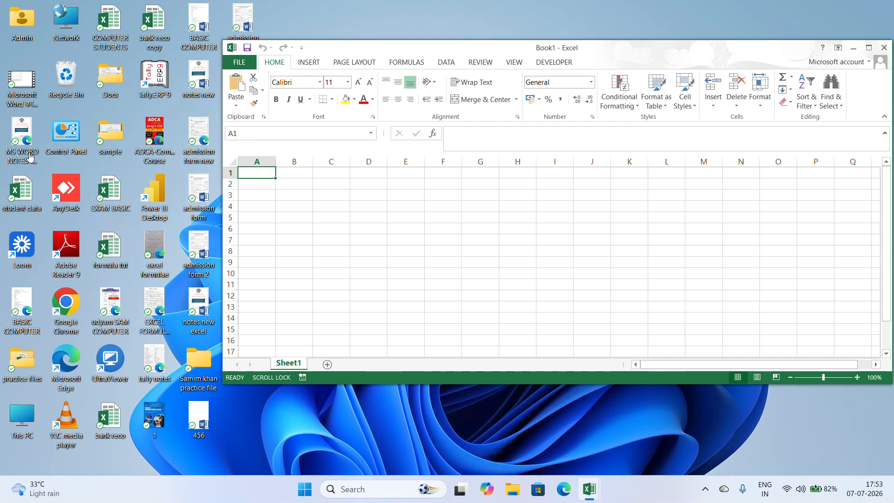
left_click(27, 170)
left_click(865, 50)
left_click_drag(235, 219, 205, 207)
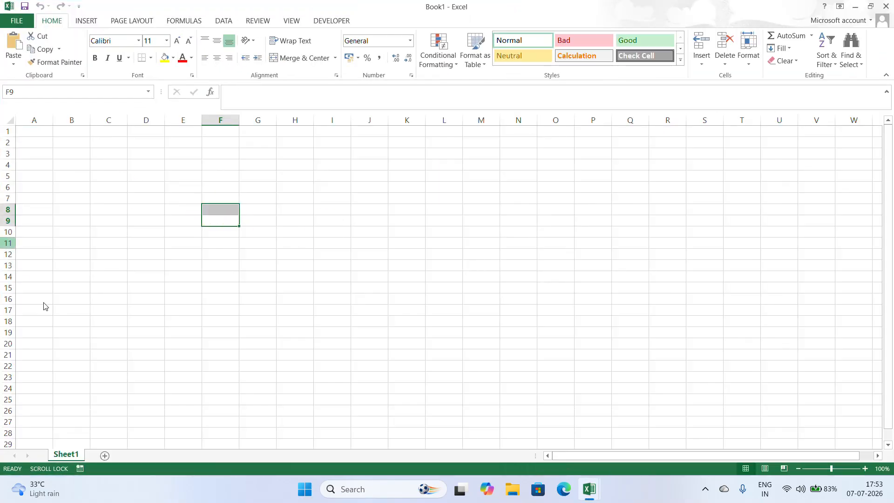
- Open the "ae practice sets" workbook from the "practice files" folder on the computer
left_click(15, 21)
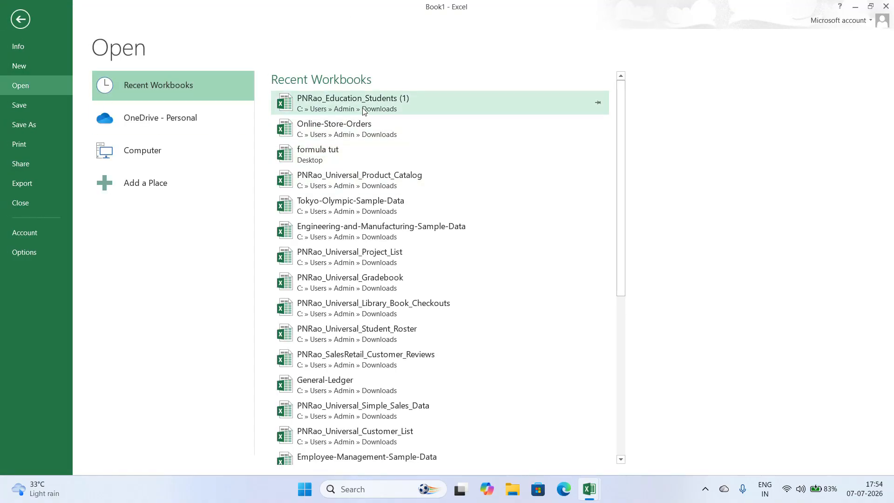
scroll(379, 268, "down", 3)
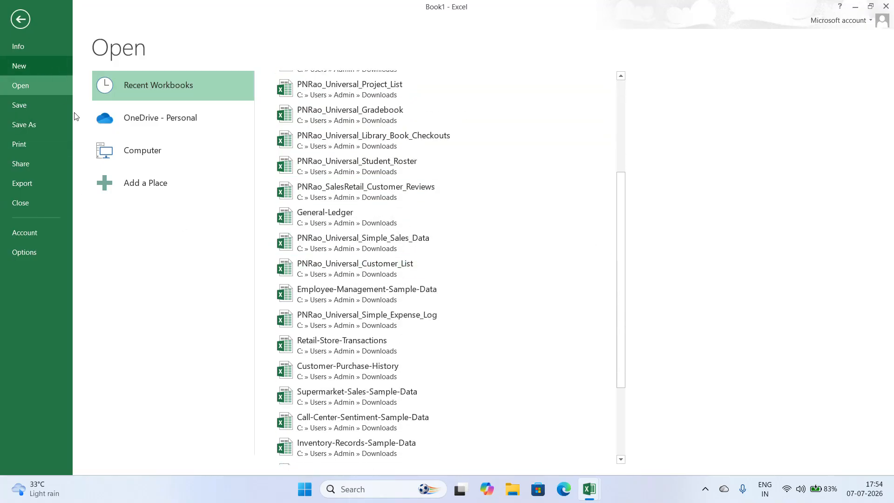
left_click(145, 151)
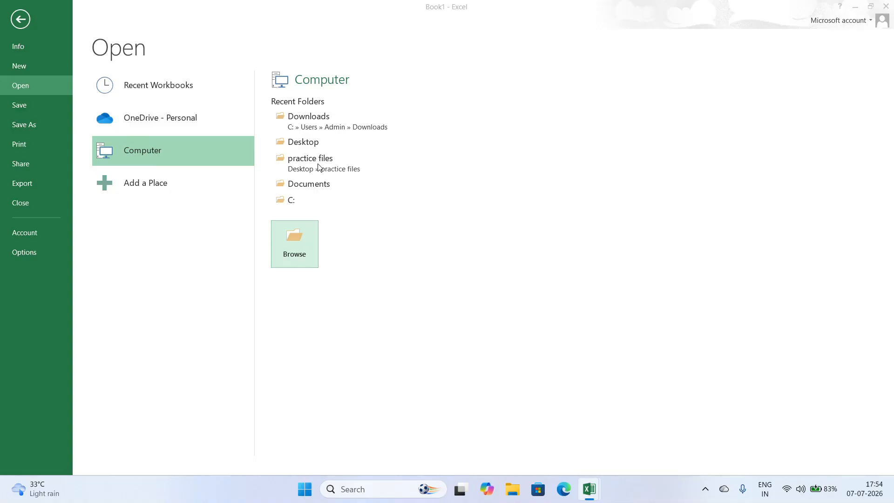
left_click(308, 246)
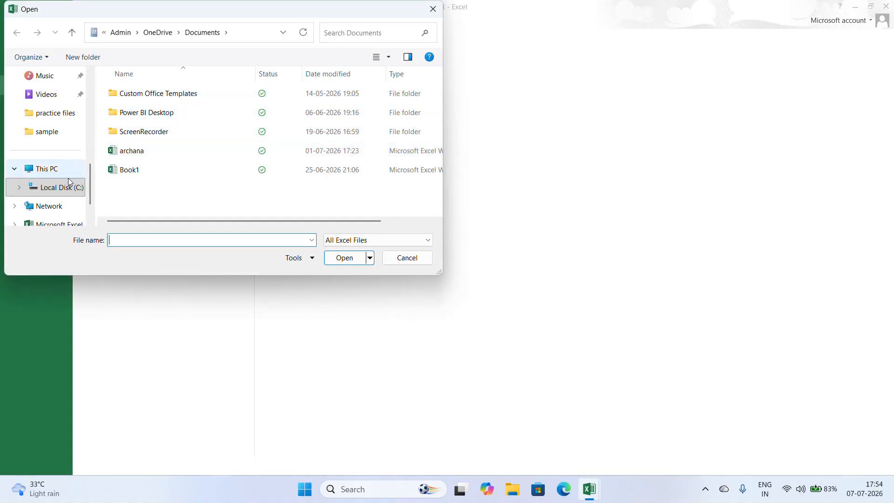
left_click(66, 191)
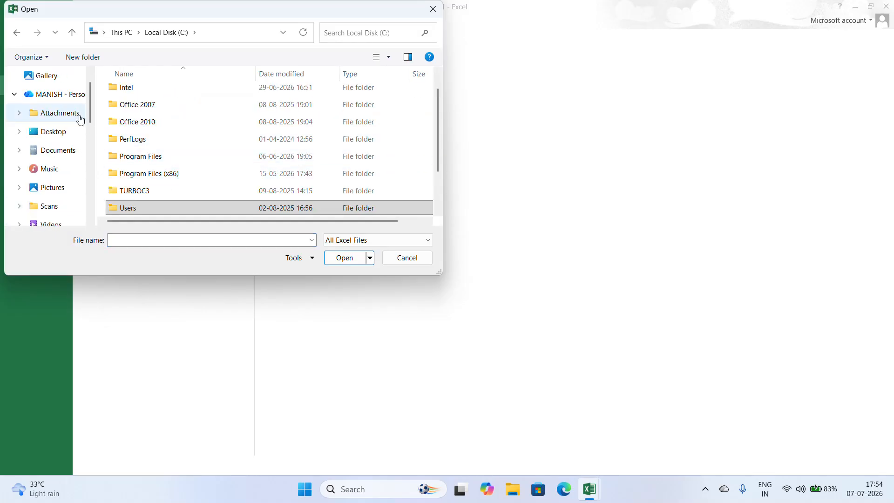
scroll(54, 104, "up", 1)
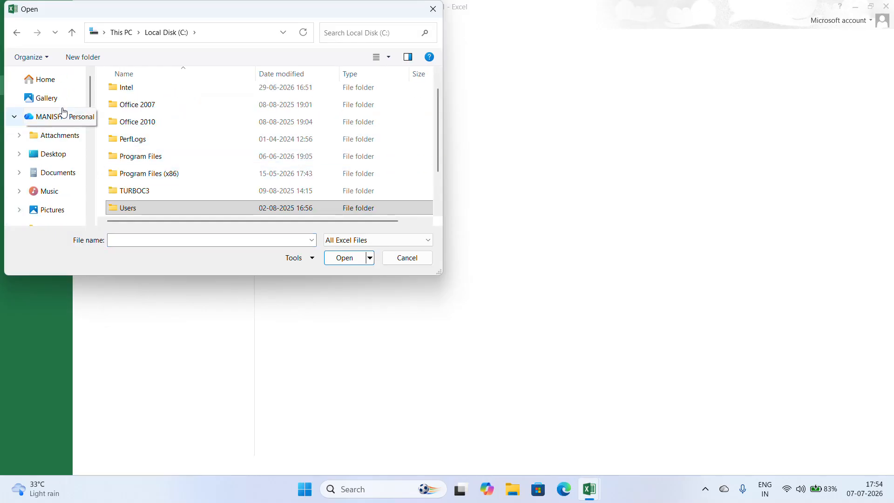
left_click(52, 82)
scroll(56, 180, "down", 2)
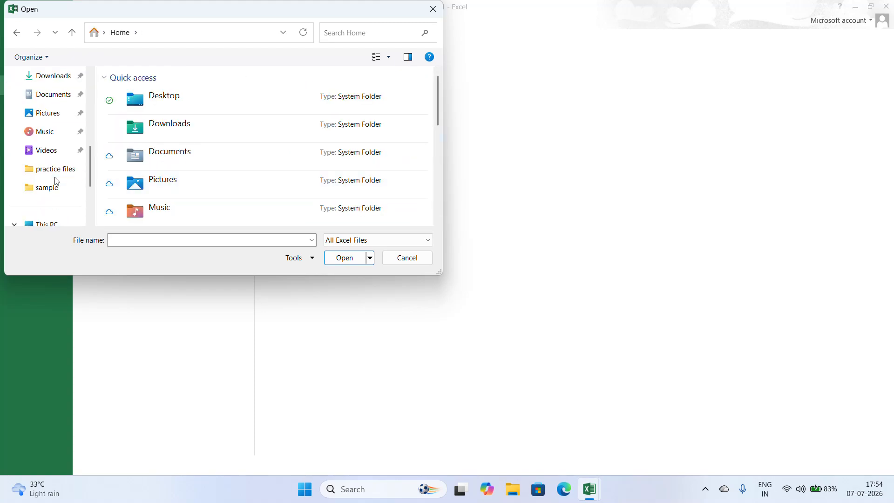
scroll(66, 158, "down", 2)
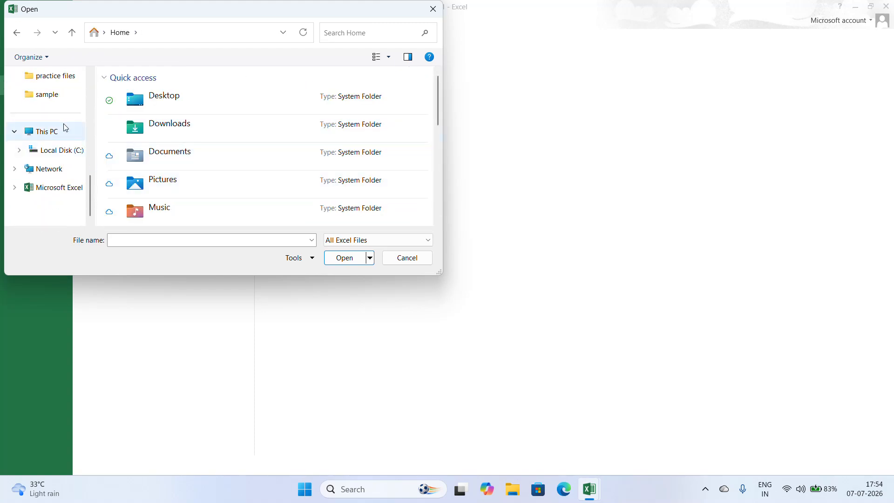
left_click(53, 79)
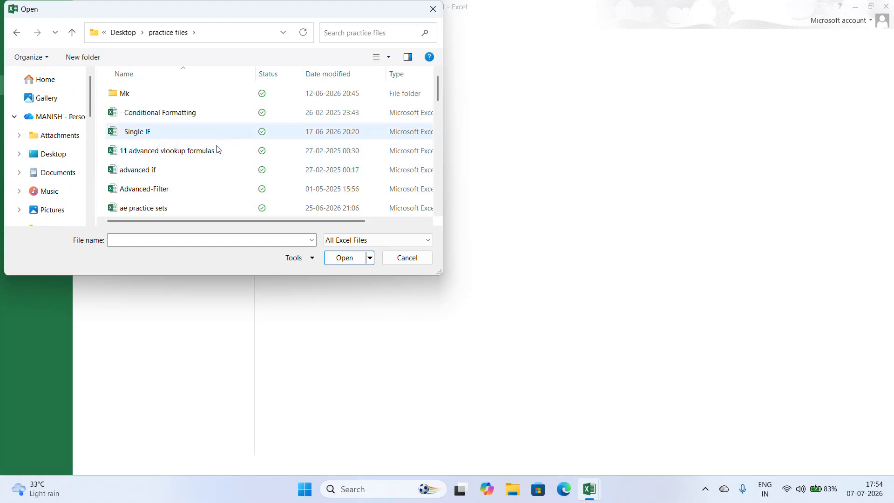
double_click(163, 210)
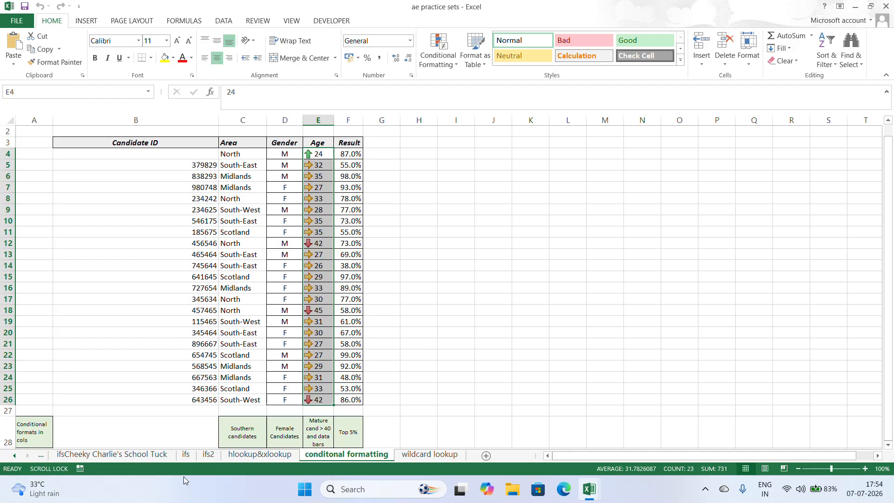
- Switch to the "lookups" worksheet and go to the Indian Curry Spice Rating table at its beginning
left_click(59, 460)
left_click(15, 455)
left_click(14, 456)
left_click(15, 455)
left_click(86, 454)
scroll(447, 279, "up", 19)
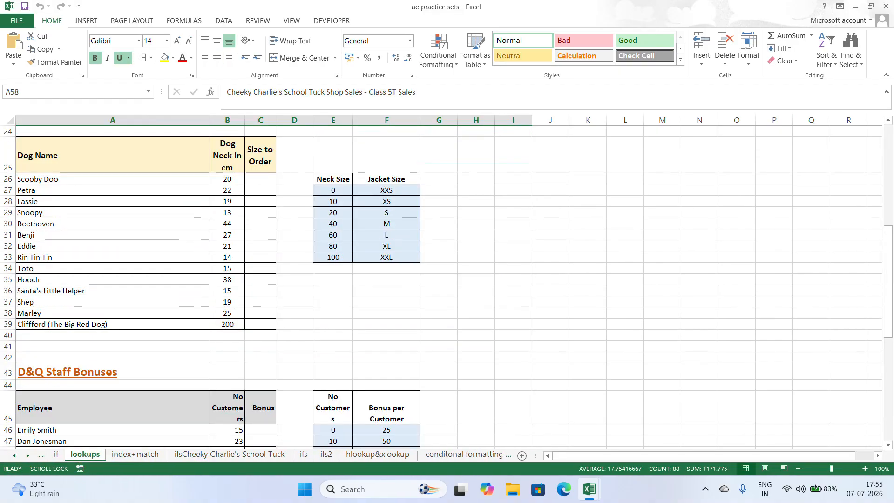
left_click(476, 317)
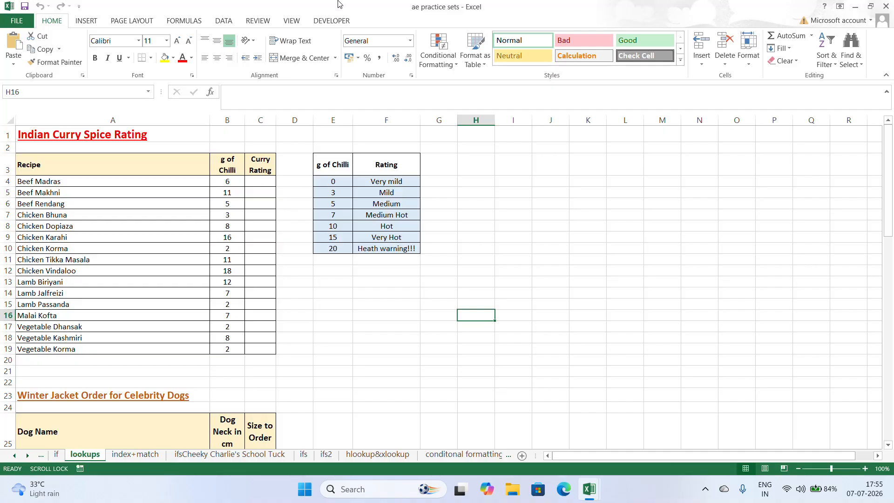
- Examine the Winter Jacket Order for Celebrity Dogs table and its Neck Size to Jacket Size reference table
scroll(483, 320, "down", 5)
scroll(483, 320, "down", 3)
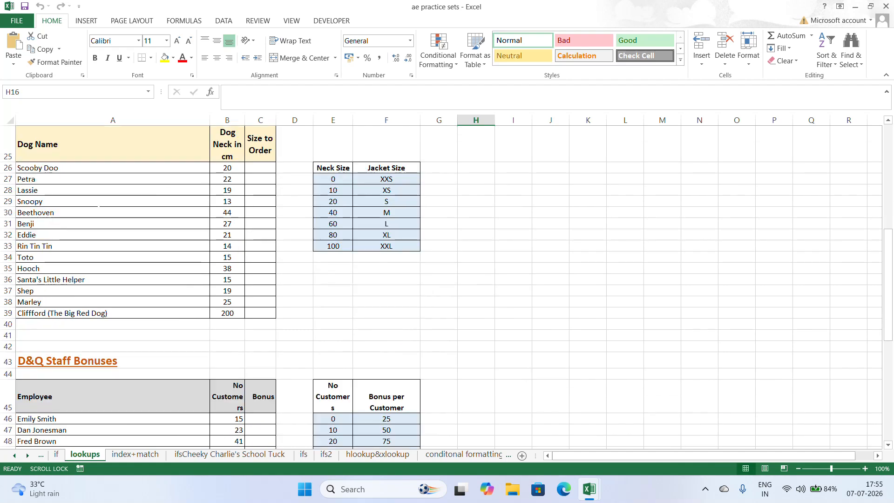
left_click(476, 347)
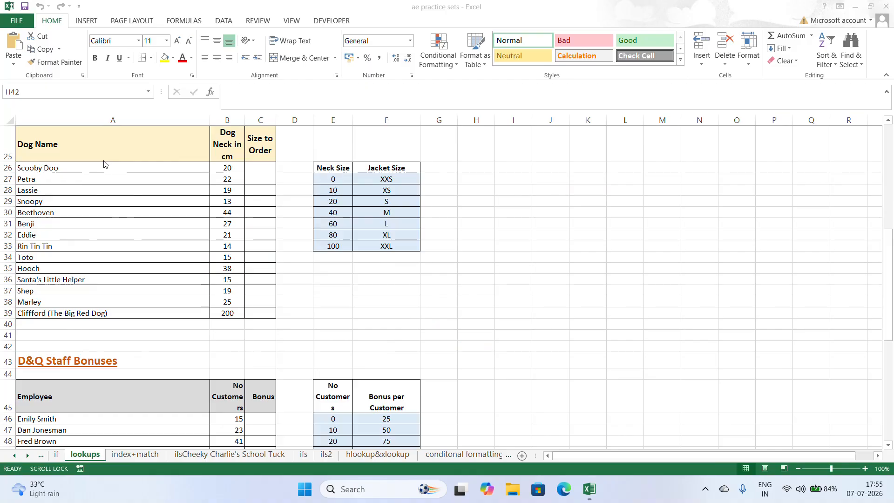
left_click(228, 143)
left_click(261, 168)
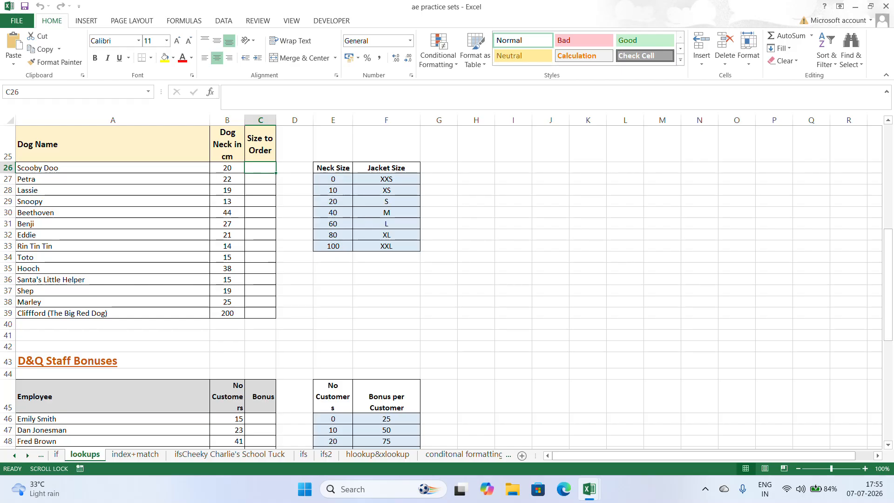
left_click(344, 177)
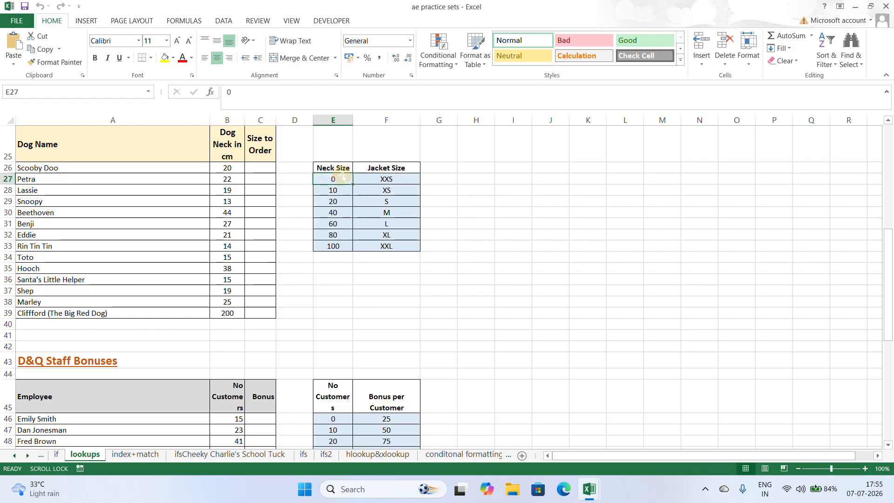
left_click(340, 191)
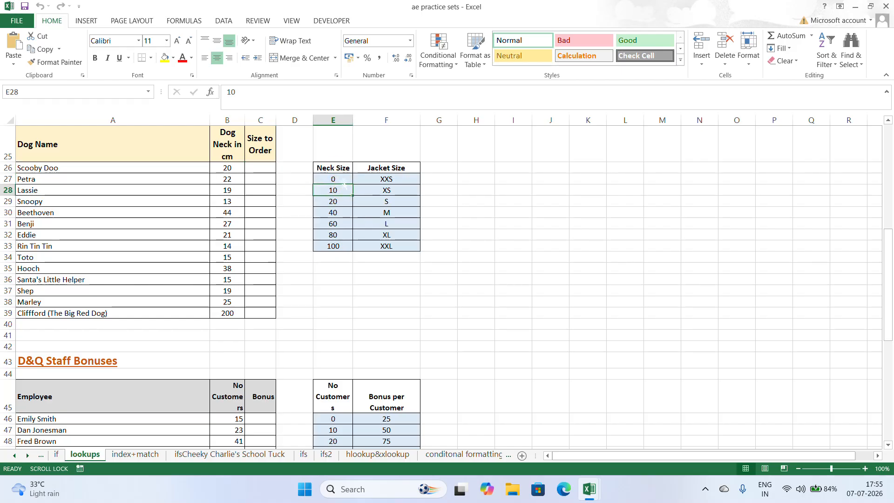
left_click(397, 179)
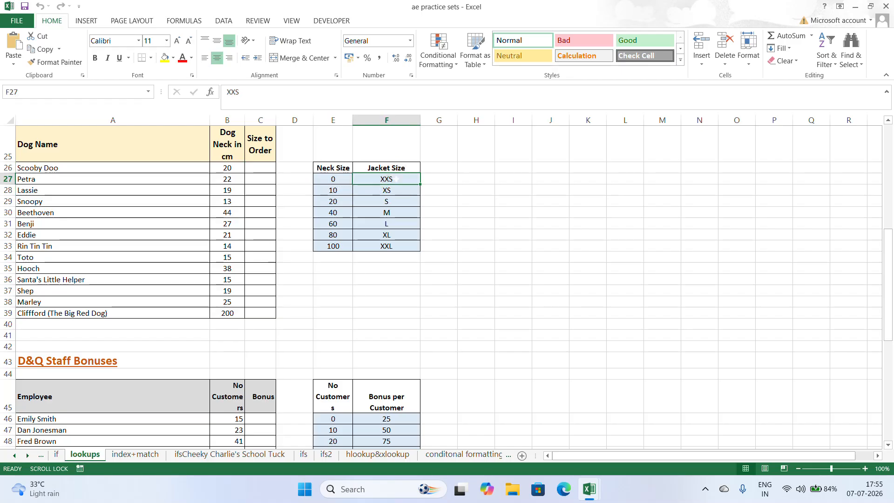
left_click_drag(336, 191, 343, 203)
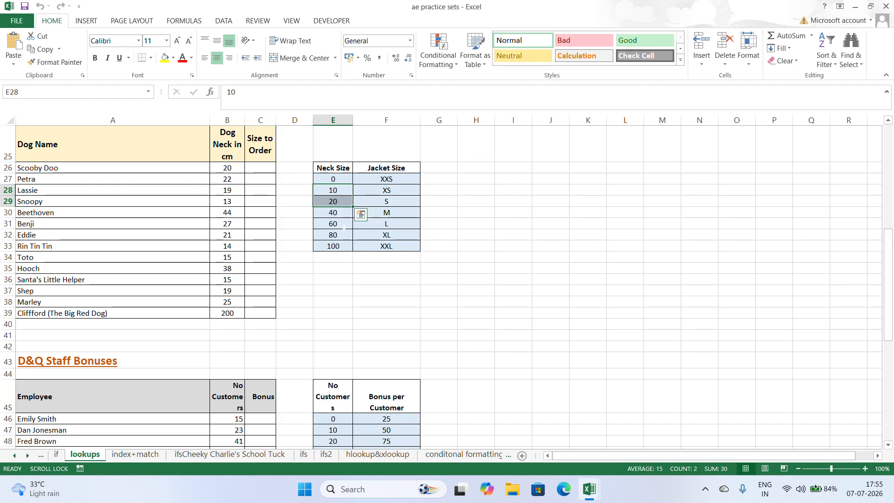
scroll(375, 213, "up", 1)
left_click(333, 292)
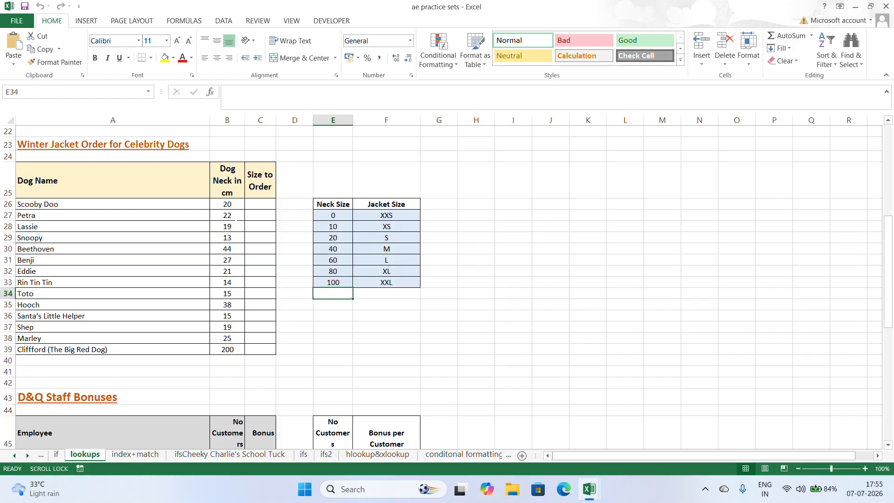
left_click(256, 204)
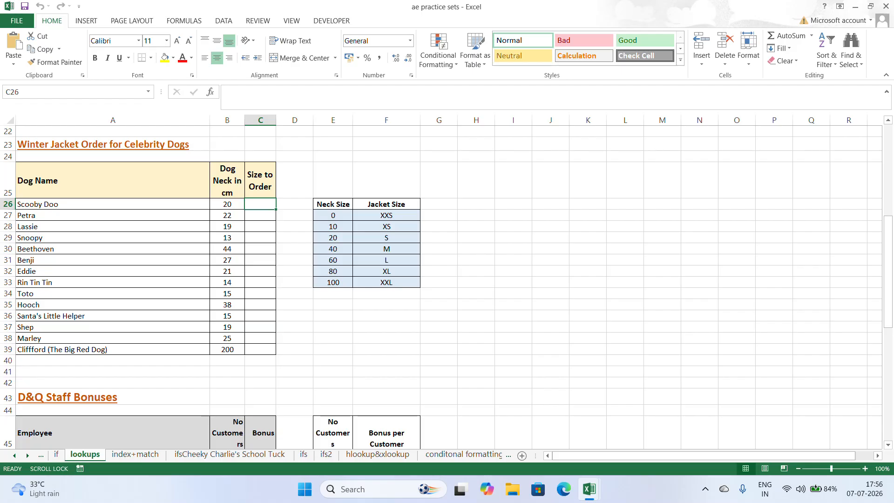
type("+")
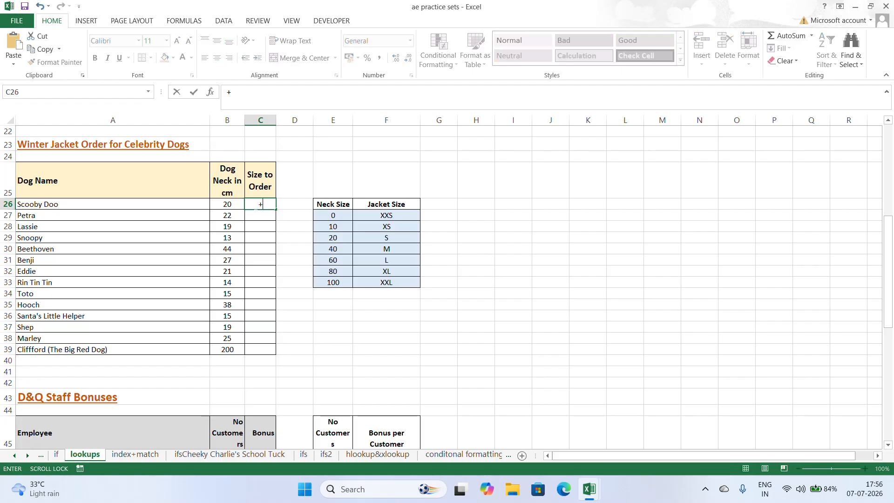
type("OOKK")
key("BackSpace")
key("BackSpace")
key("BackSpace")
key("BackSpace")
type("LOOK")
key("Tab")
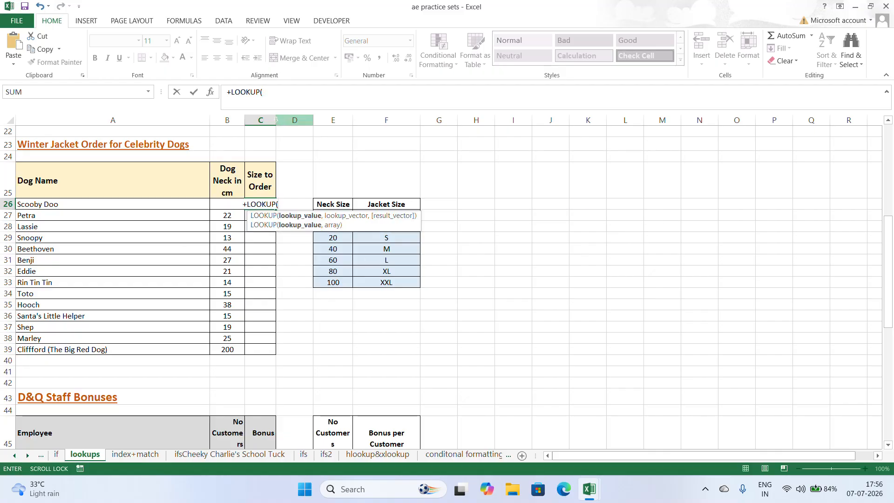
key("Escape")
- Widen the Size to Order column C and the Dog Neck in cm column B
scroll(447, 286, "up", 1)
left_click_drag(276, 120, 331, 119)
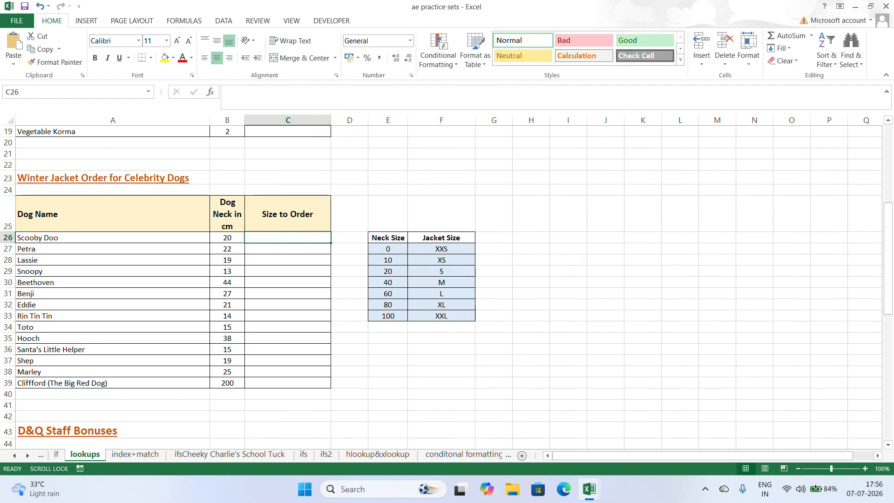
left_click_drag(245, 120, 265, 120)
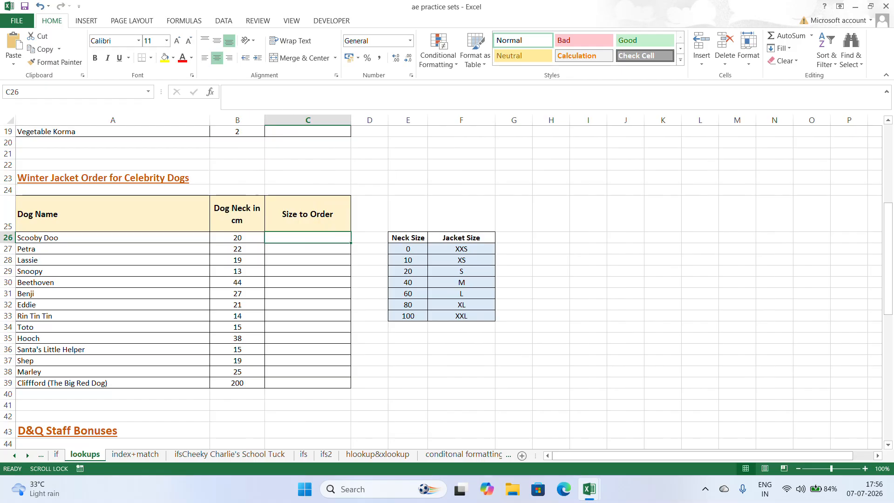
- Enter a LOOKUP formula in C26 that finds B26 in E26:E33 and returns the jacket size from F26:F33
left_click_drag(399, 243, 408, 317)
left_click_drag(215, 220, 238, 383)
left_click(301, 242)
type("+")
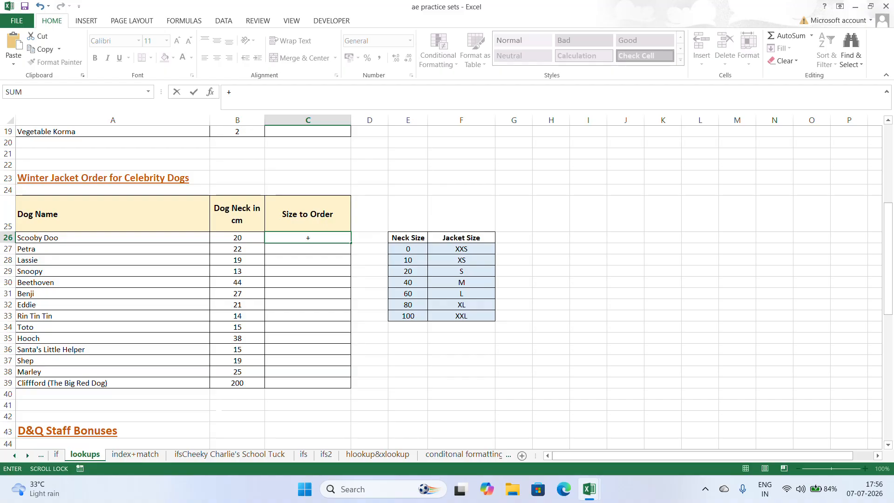
type("LOOKUP(")
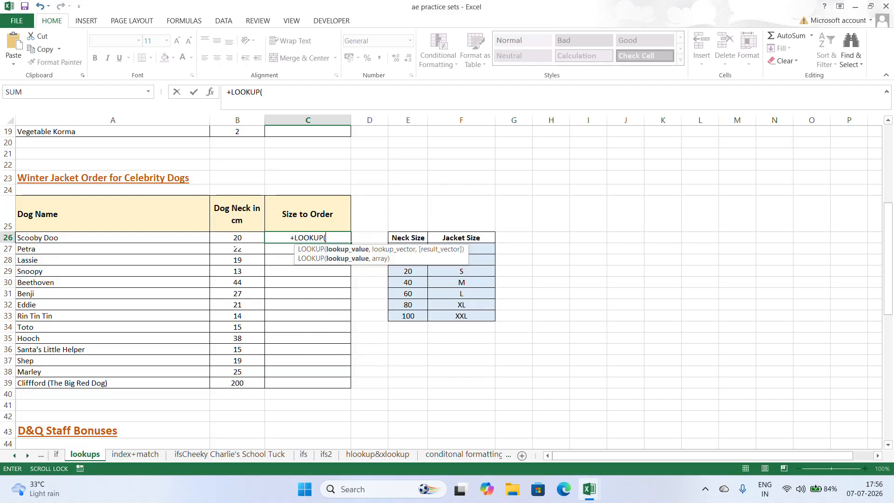
left_click(239, 238)
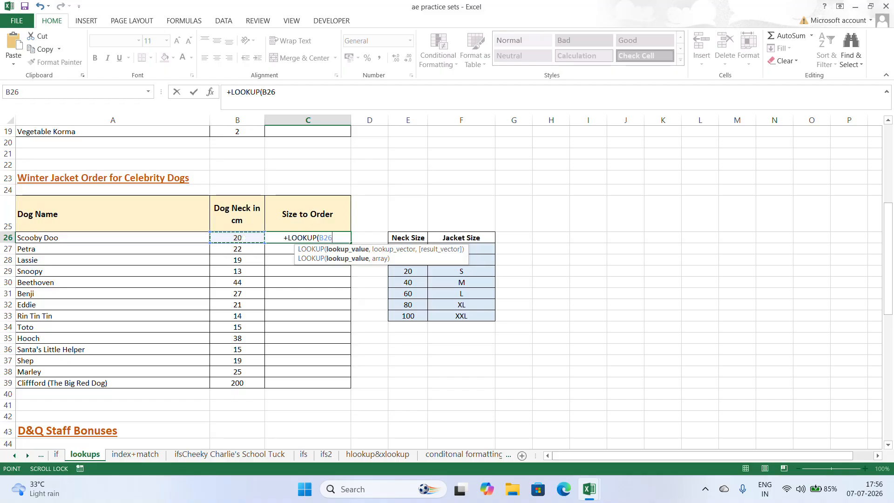
type(",")
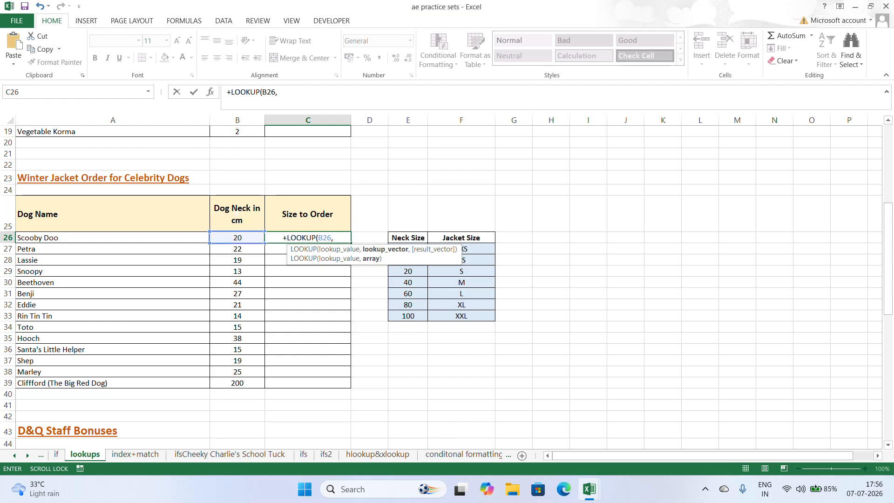
left_click_drag(408, 237, 417, 317)
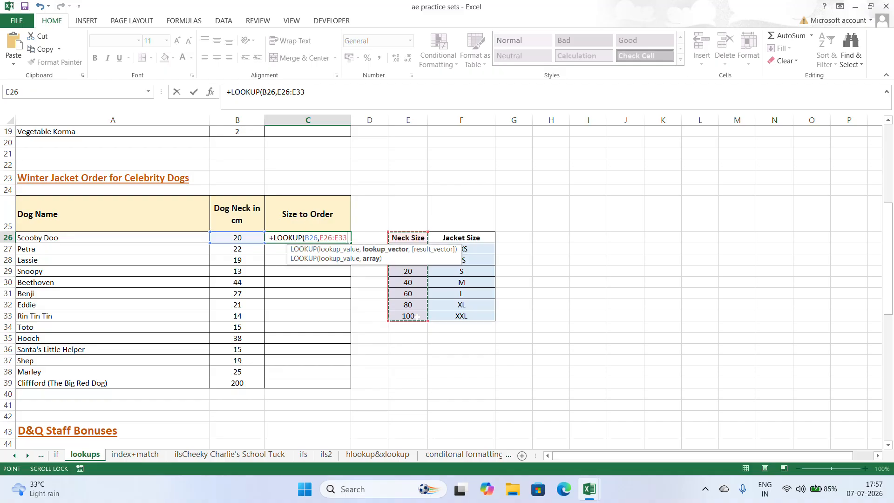
type(",")
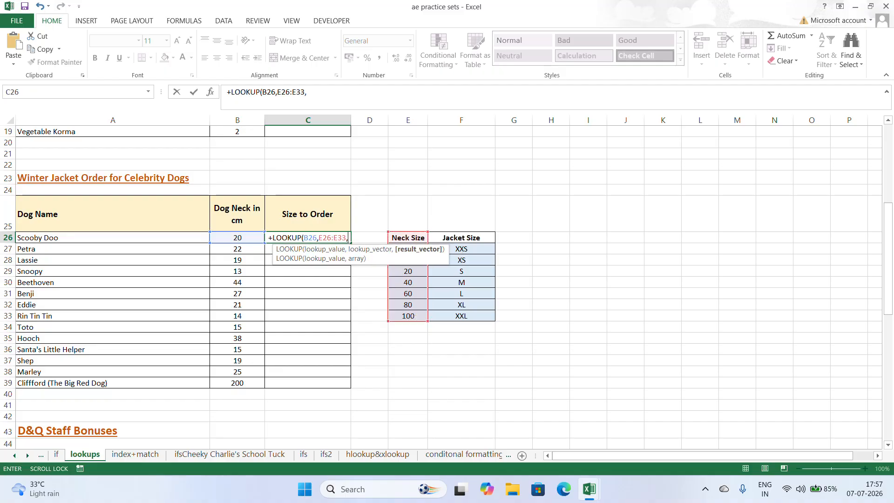
left_click_drag(468, 237, 472, 319)
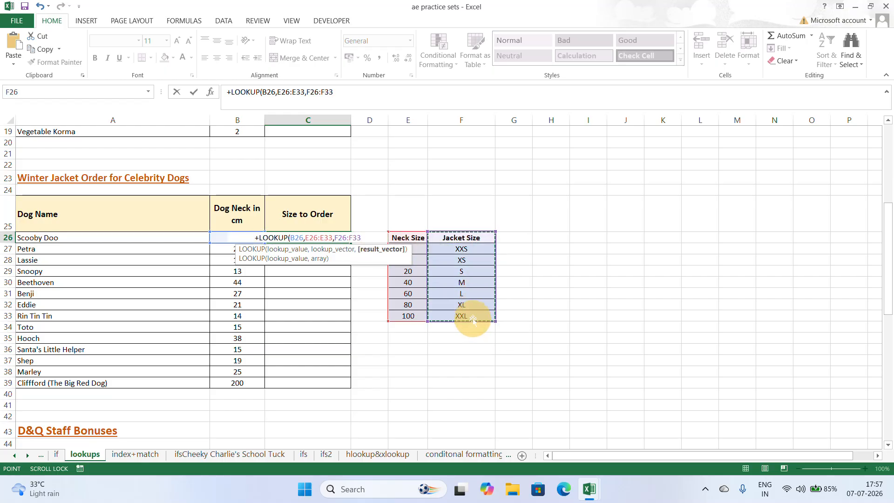
type(")")
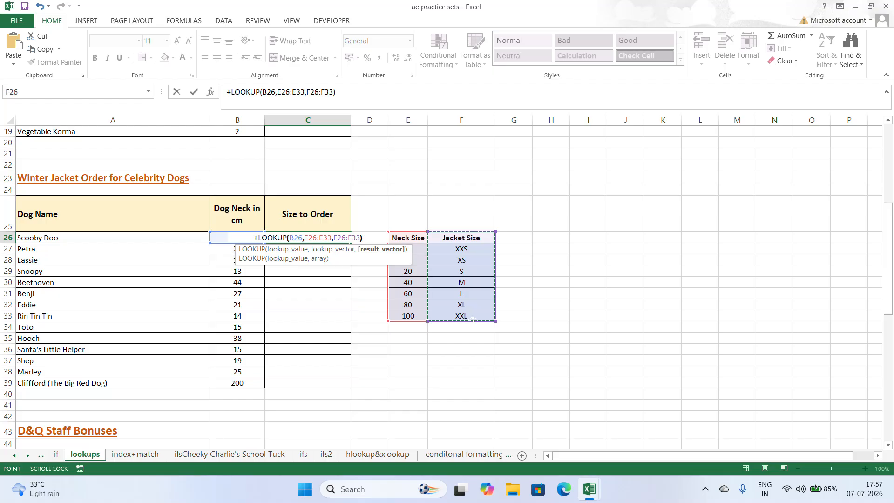
key("Return")
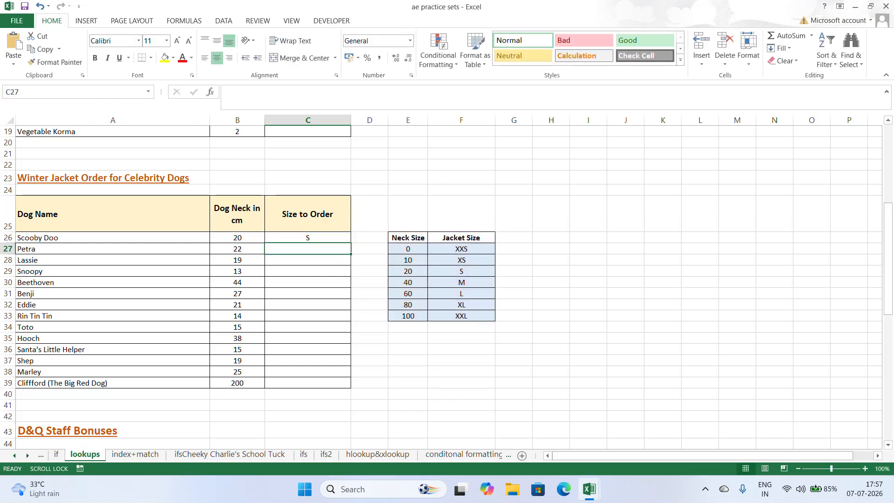
- Fill the LOOKUP formula from C26 down the Size to Order column through C39
left_click(300, 237)
double_click(351, 243)
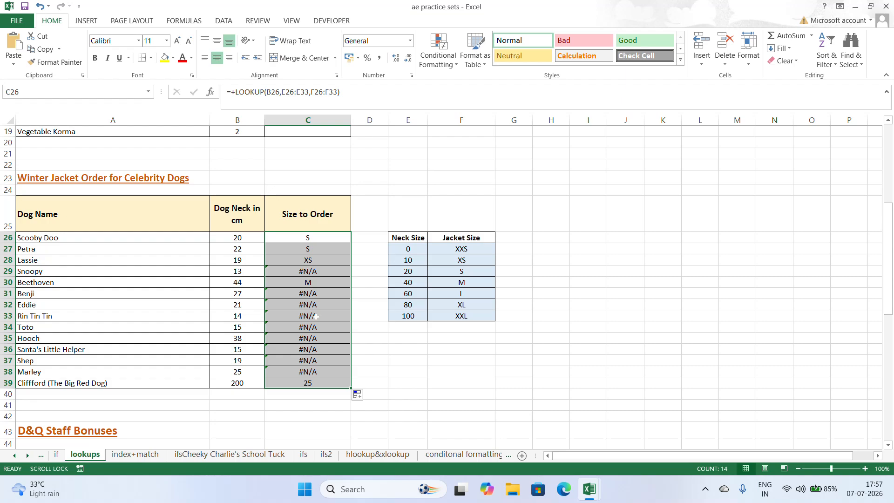
- Compare the ranges used in the copied Size to Order formulas with the Neck Size and Jacket Size reference table
left_click(309, 237)
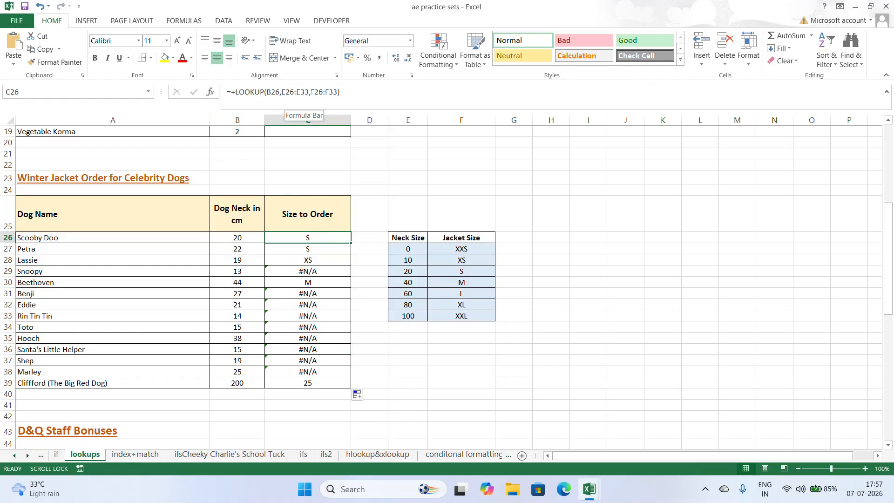
left_click(309, 252)
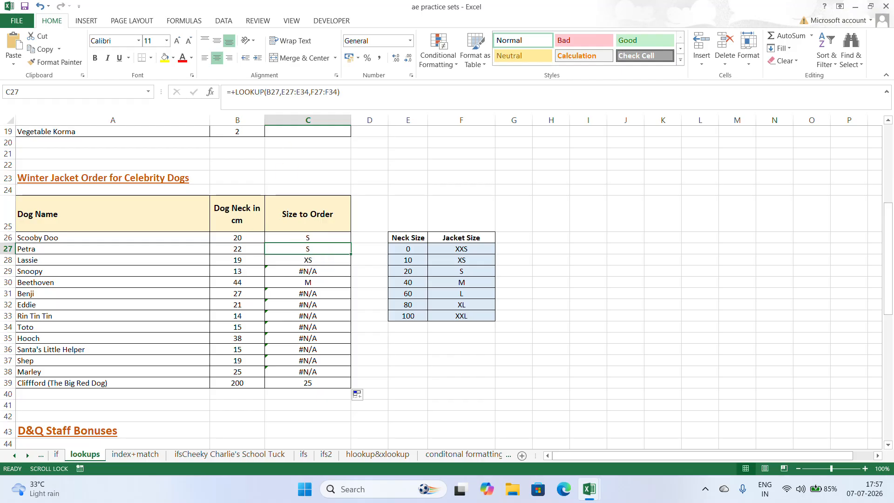
left_click(308, 270)
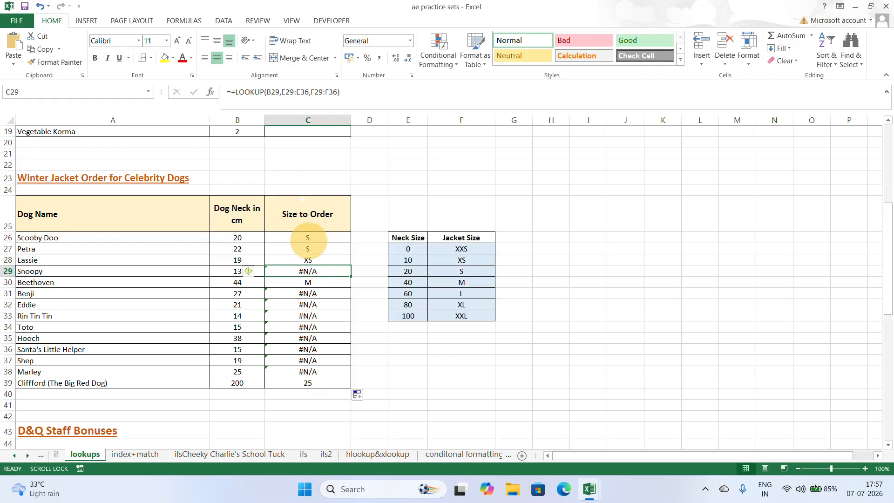
left_click_drag(401, 240, 450, 311)
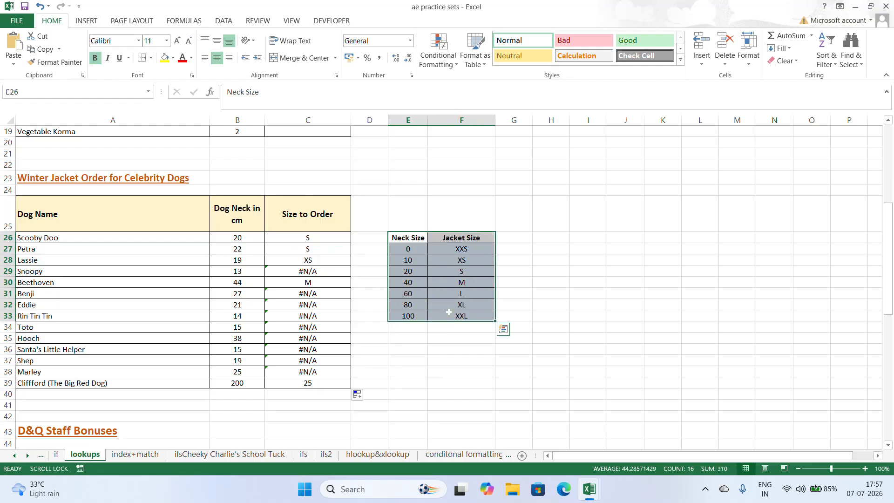
left_click(321, 239)
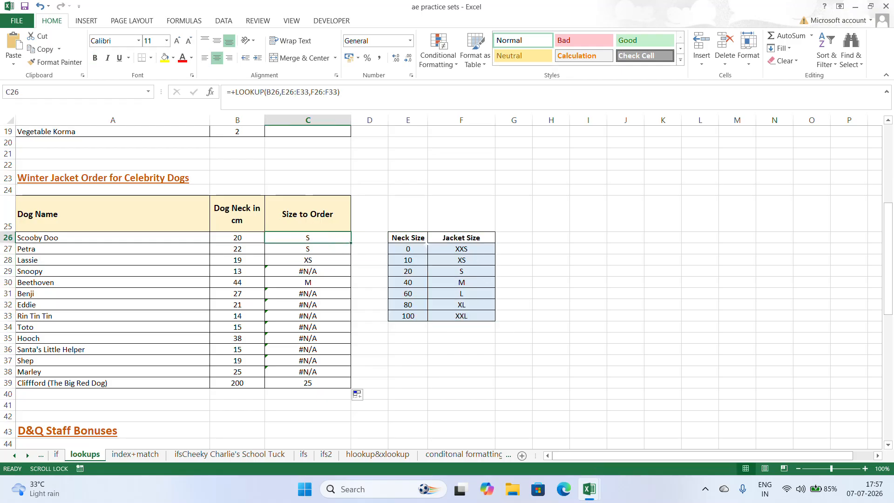
left_click_drag(408, 238, 415, 317)
left_click(339, 244)
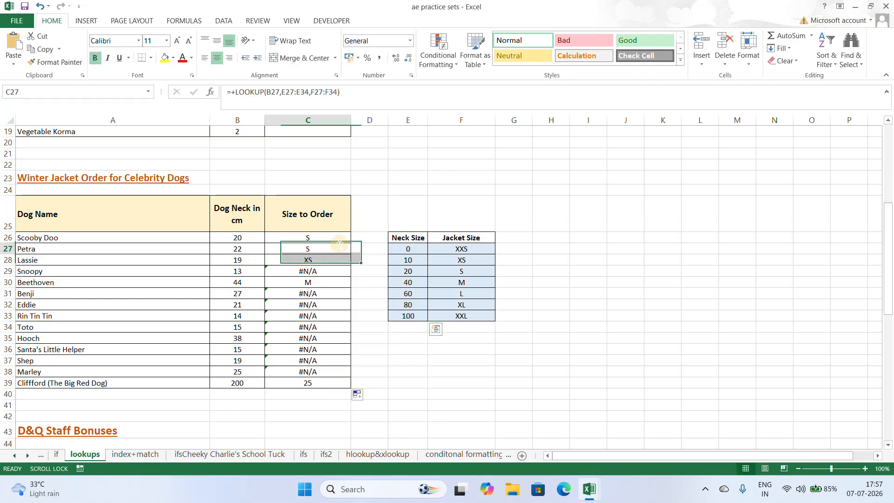
- Make both ranges in the C26 LOOKUP formula absolute, as $E$26:$E$33 and $F$26:$F$33
left_click(331, 238)
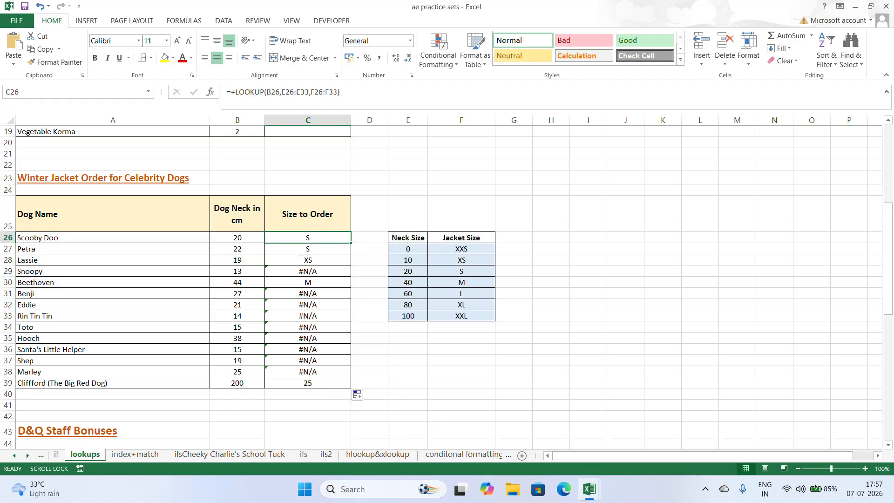
key("F2")
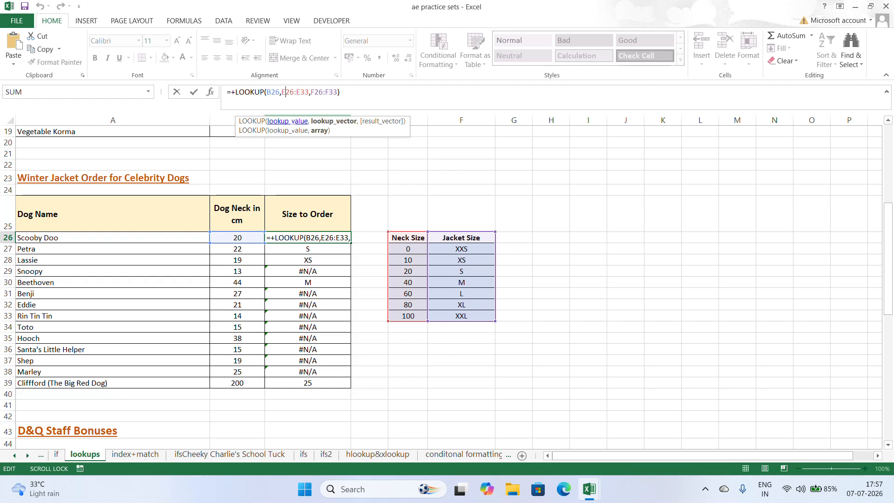
key("F4")
left_click(315, 93)
key("F4")
left_click(339, 95)
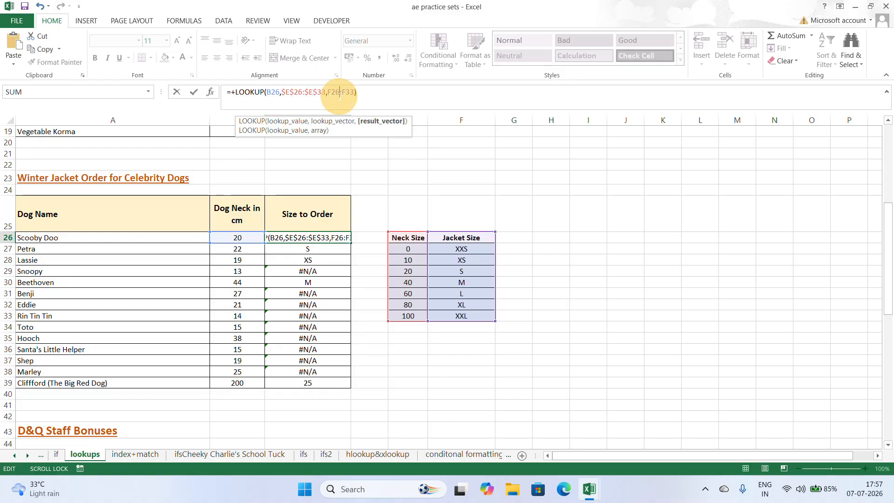
left_click_drag(331, 92, 350, 91)
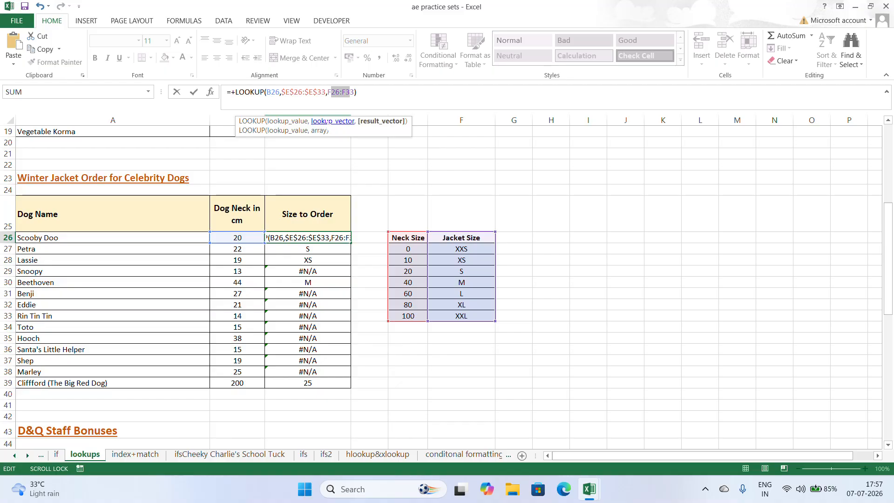
key("Return")
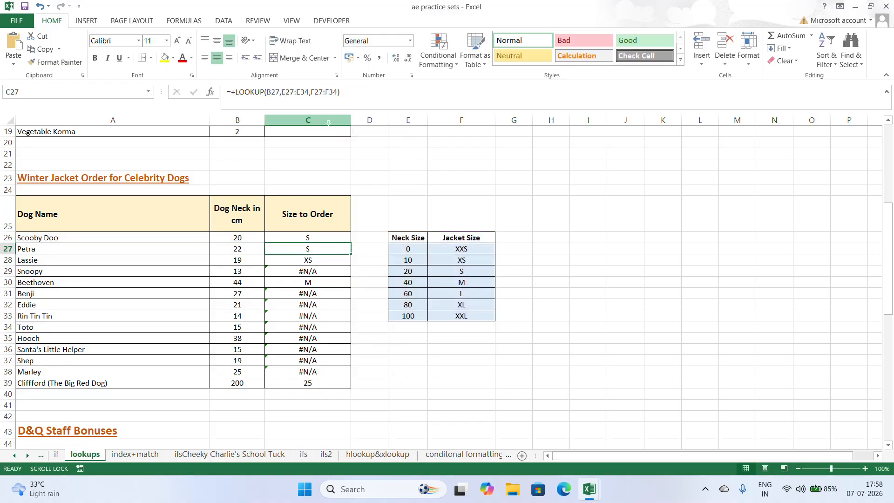
- Copy the corrected C26 formula down to C39 for all remaining dogs
left_click(326, 238)
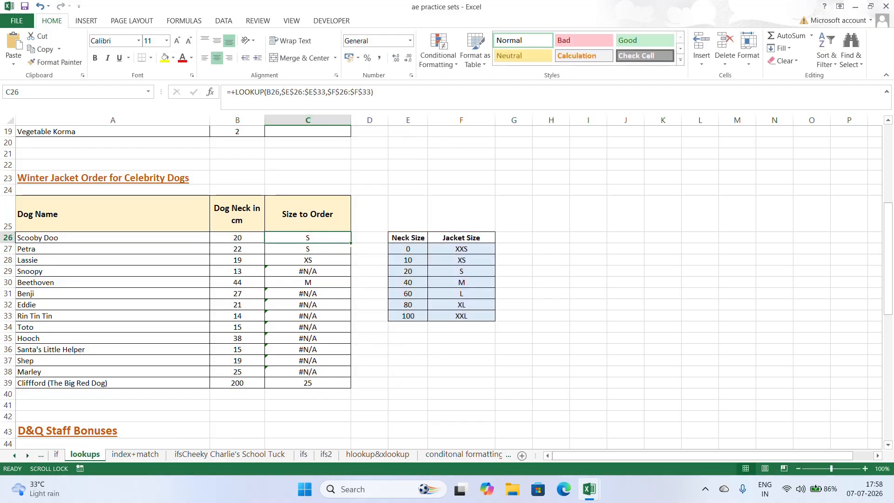
double_click(351, 242)
left_click(408, 350)
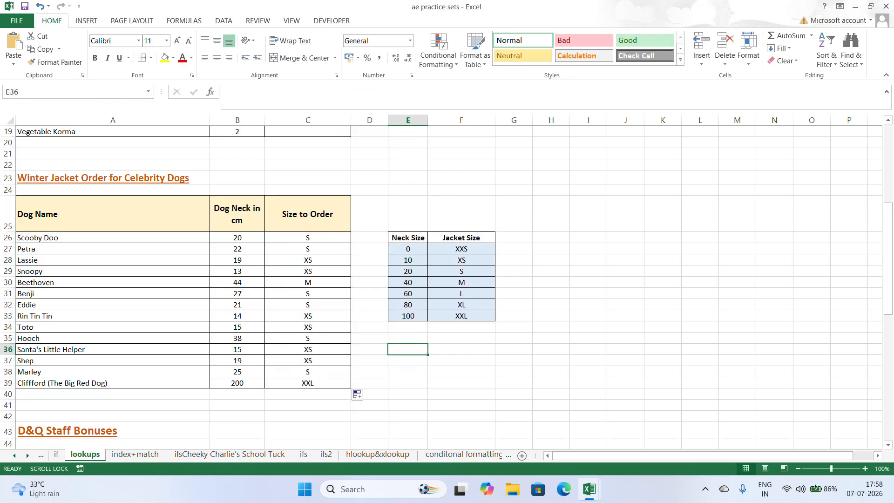
- In the Class 5T Sales table, start a LOOKUP formula in the Mars Bars Bulk Buy Discount cell E61 with C61 as lookup value
scroll(442, 286, "down", 11)
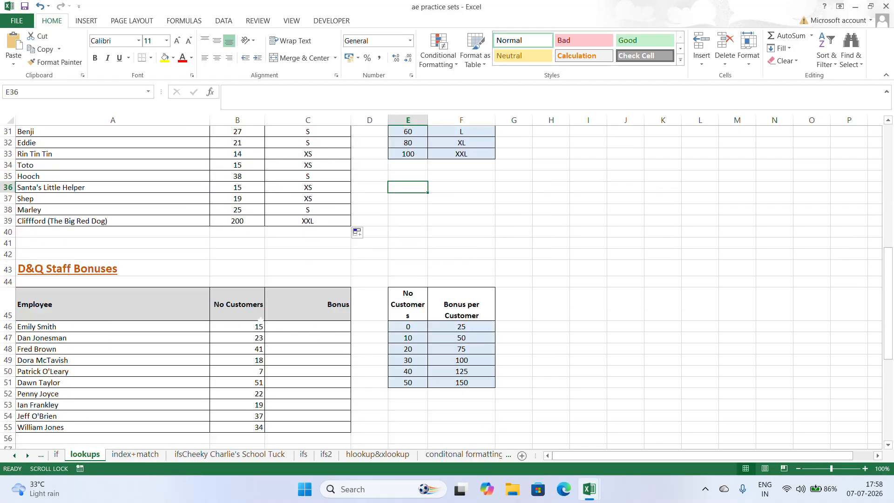
scroll(408, 354, "down", 2)
left_click(408, 402)
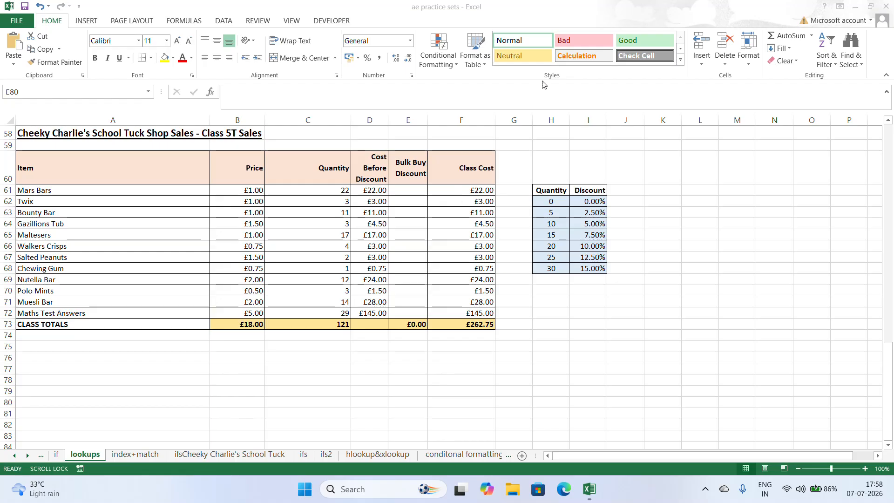
left_click(413, 191)
left_click(408, 191)
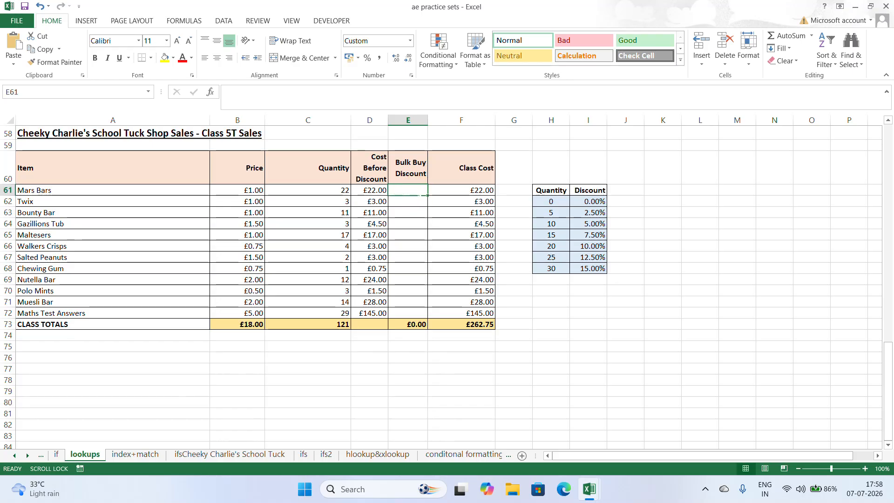
type("+LLO")
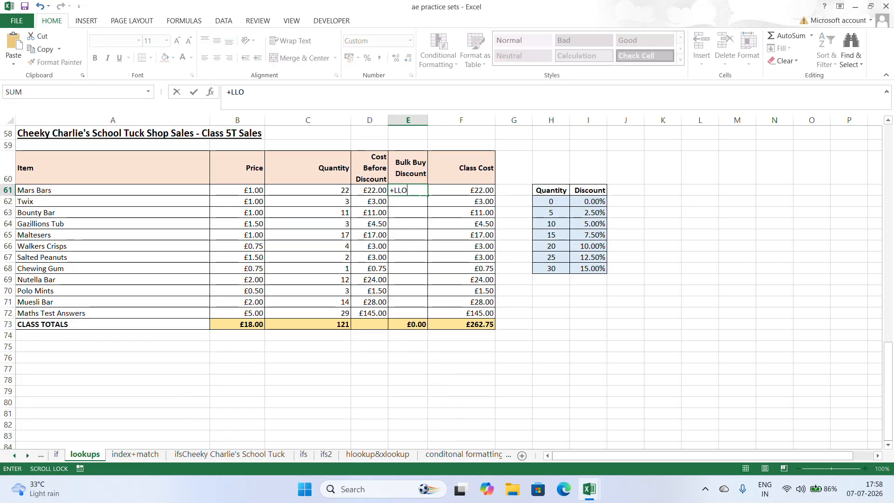
key("BackSpace")
key("BackSpace")
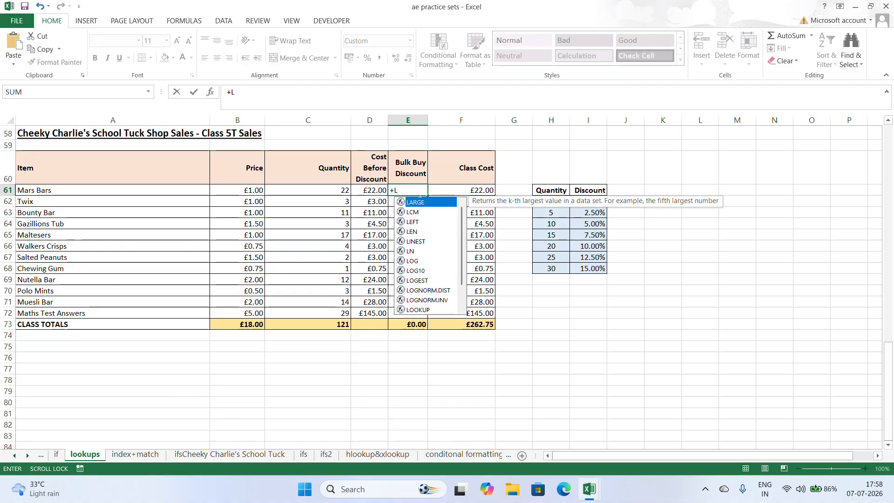
type("OOK")
key("Tab")
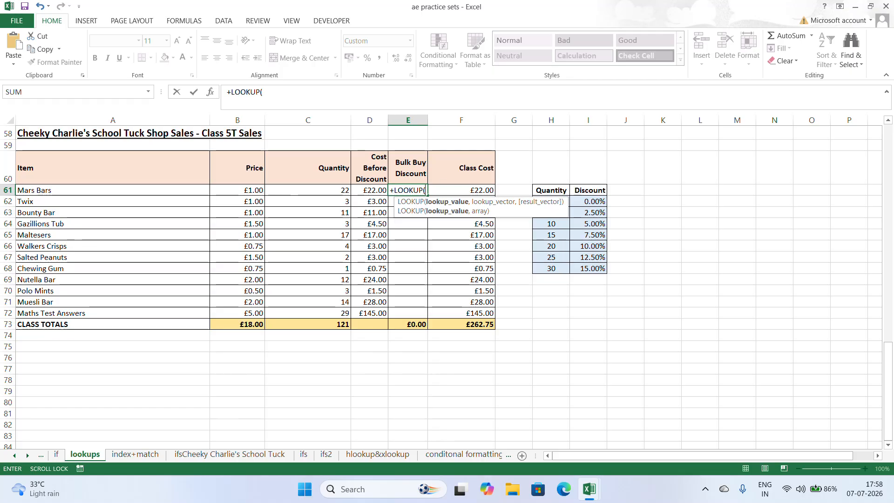
left_click(322, 191)
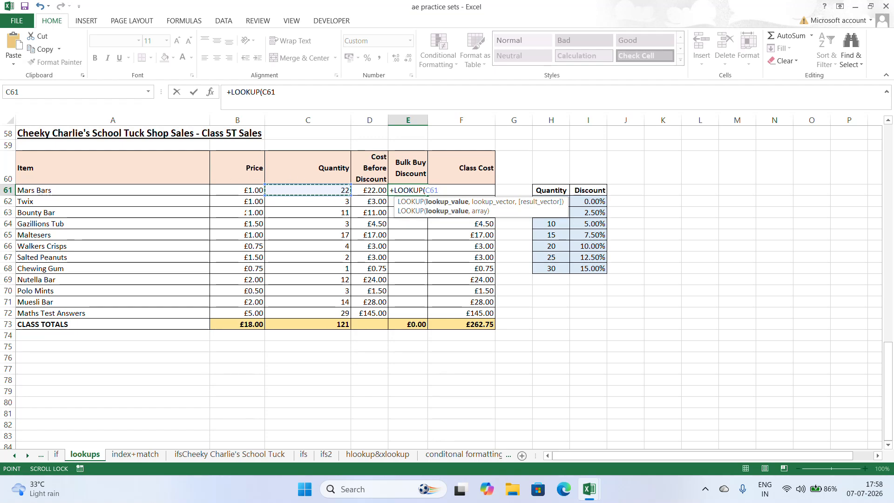
type(",")
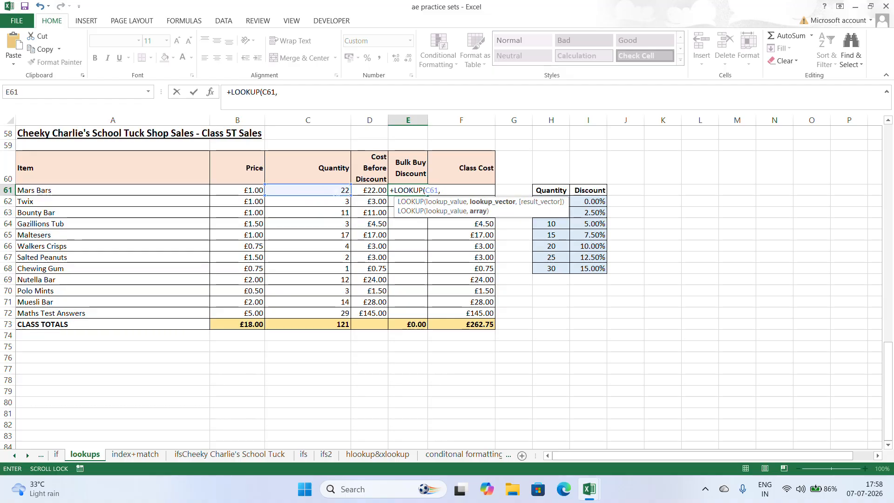
- Complete the E61 formula with the absolute Quantity range $H$61:$H$68 as lookup vector and Discount range $I$61:$I$68 as result vector
left_click_drag(561, 187, 561, 267)
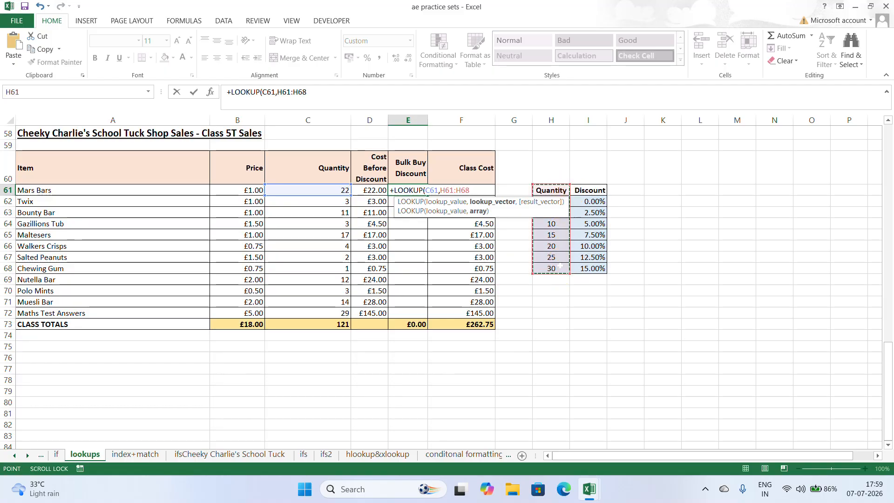
key("F4")
type(",")
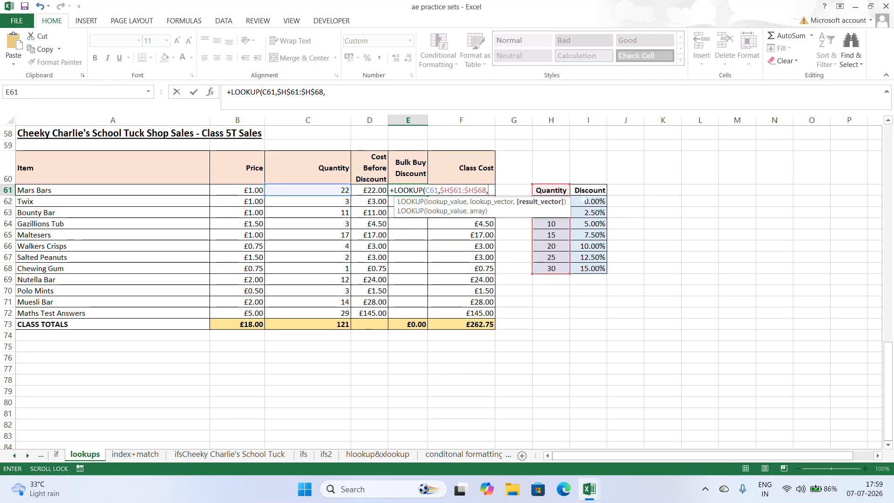
left_click_drag(589, 191, 597, 269)
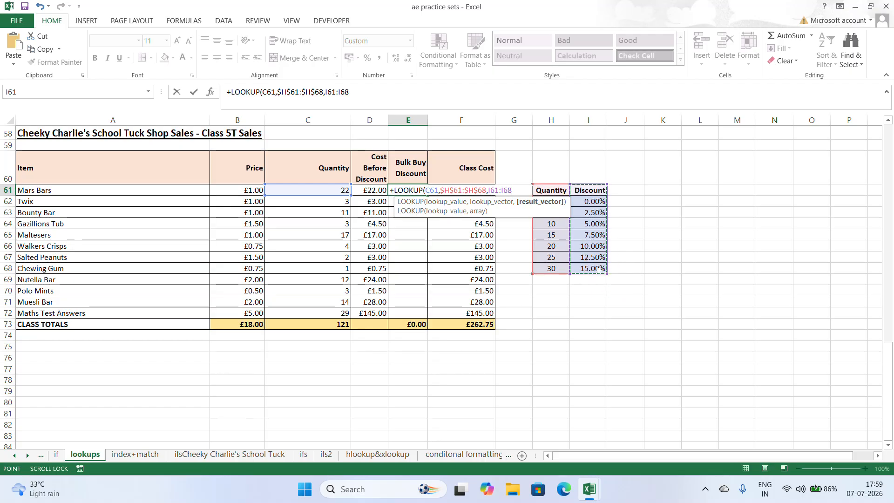
key("F4")
key("Return")
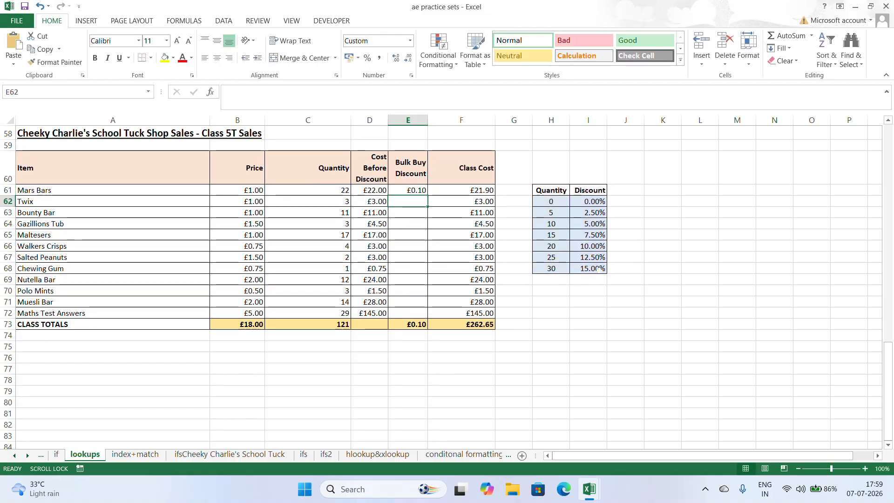
- Copy the Bulk Buy Discount formula in E61 down to E72, then inspect the Mars Bars Class Cost formula in F61
left_click(418, 192)
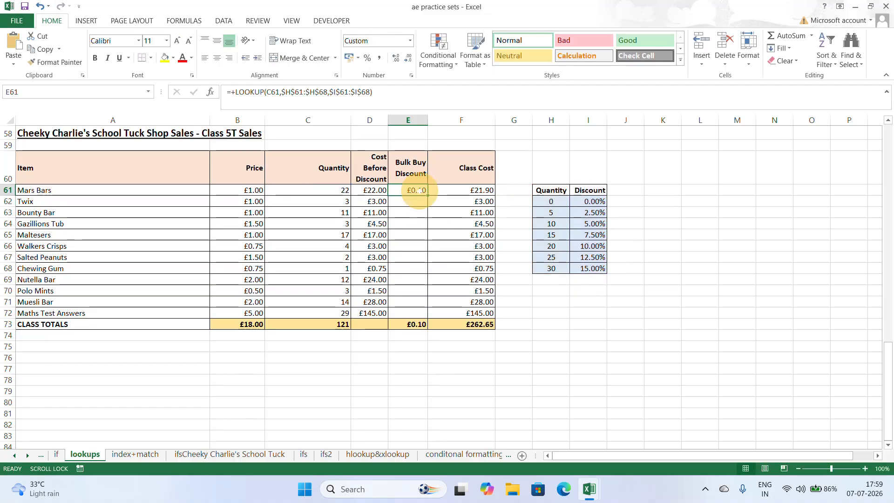
left_click_drag(427, 194, 428, 195)
double_click(428, 196)
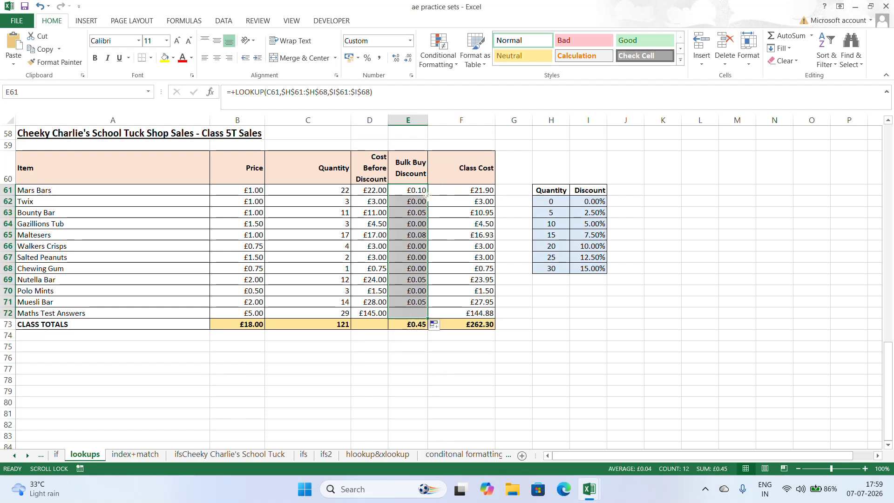
left_click(482, 193)
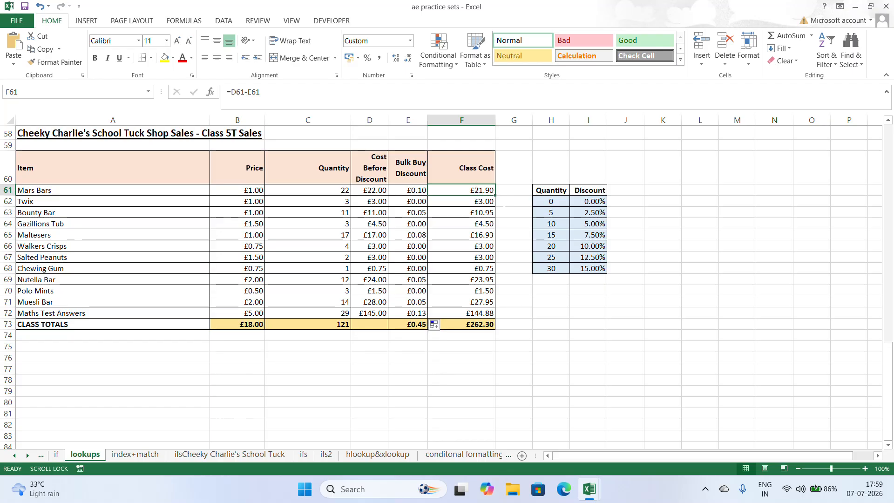
scroll(447, 280, "down", 3)
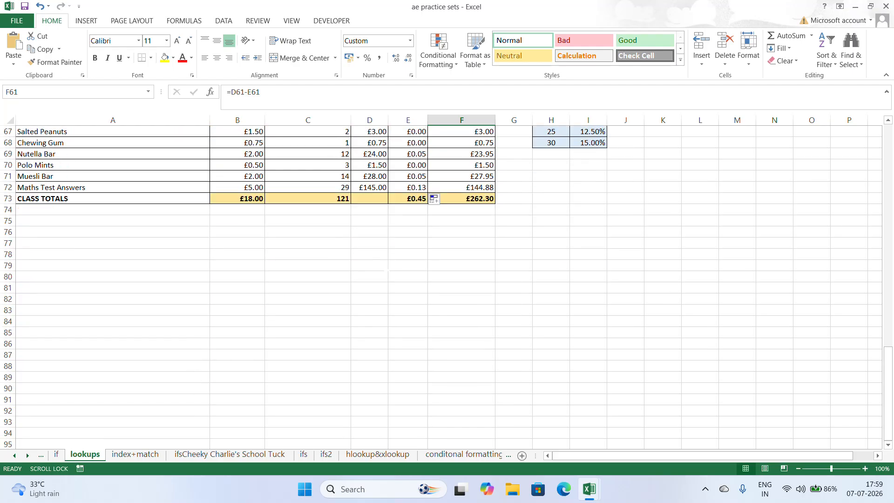
scroll(447, 279, "up", 11)
scroll(429, 288, "up", 11)
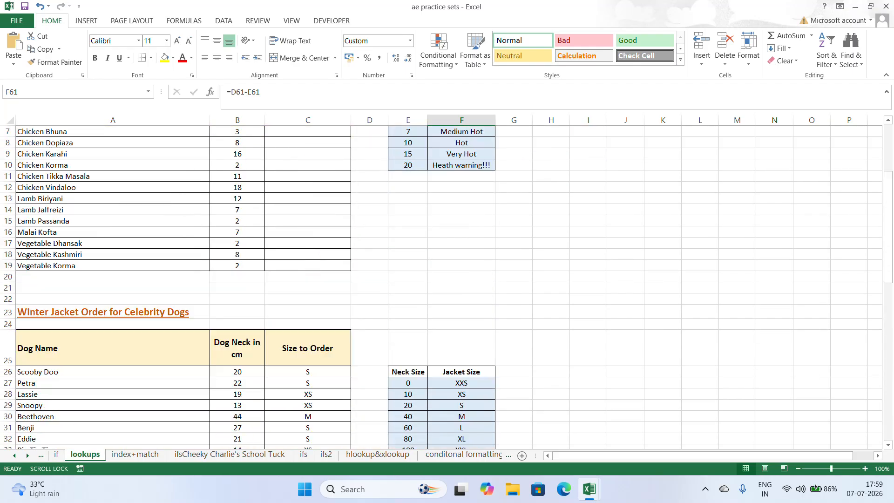
scroll(430, 287, "down", 12)
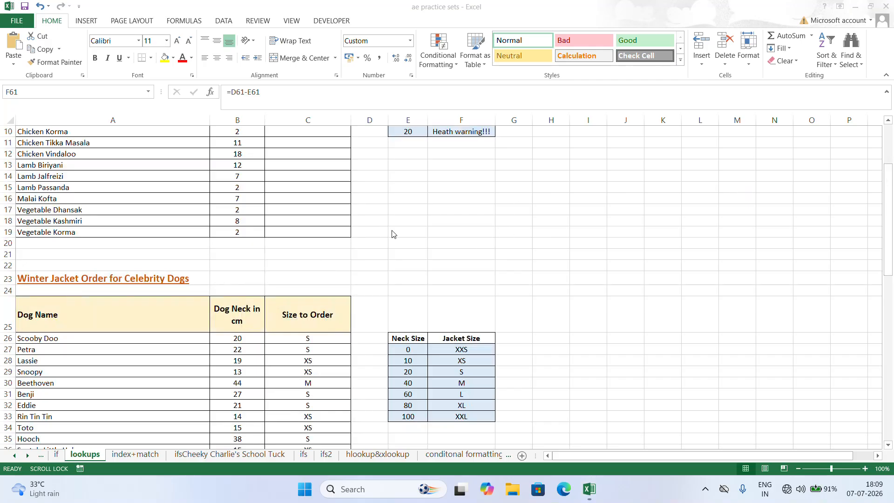
left_click(382, 221)
left_click(373, 232)
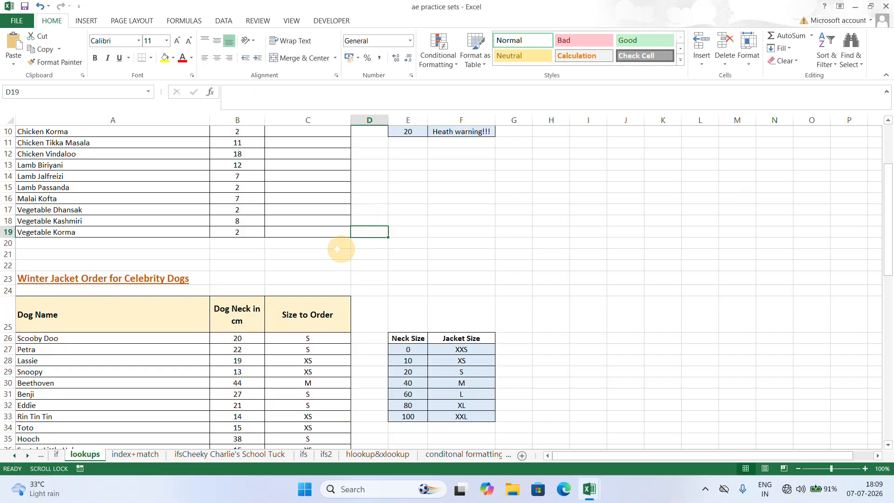
- In the Indian Curry Spice Rating table, start a LOOKUP formula in Curry Rating cell C4 with B4 as lookup value
scroll(325, 238, "up", 3)
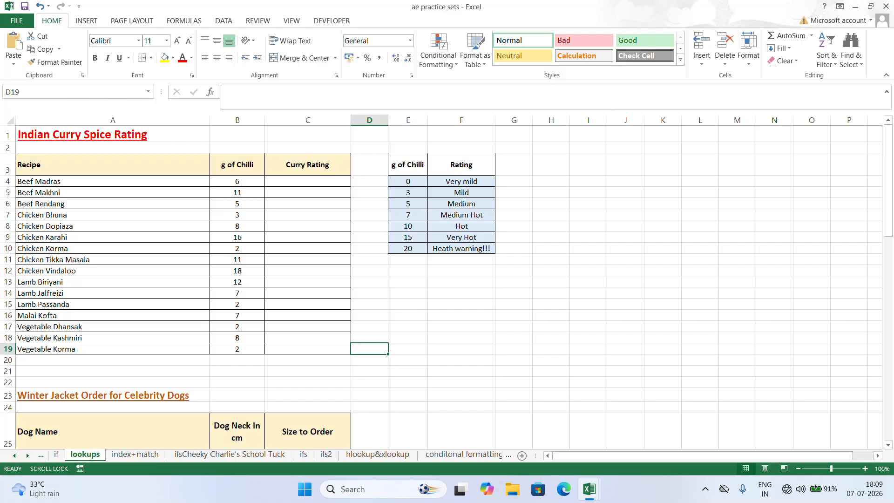
left_click(311, 180)
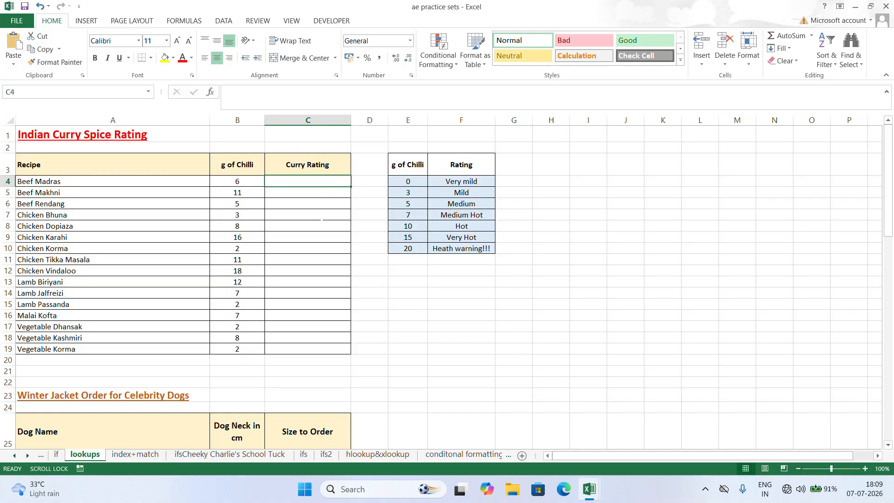
type("=")
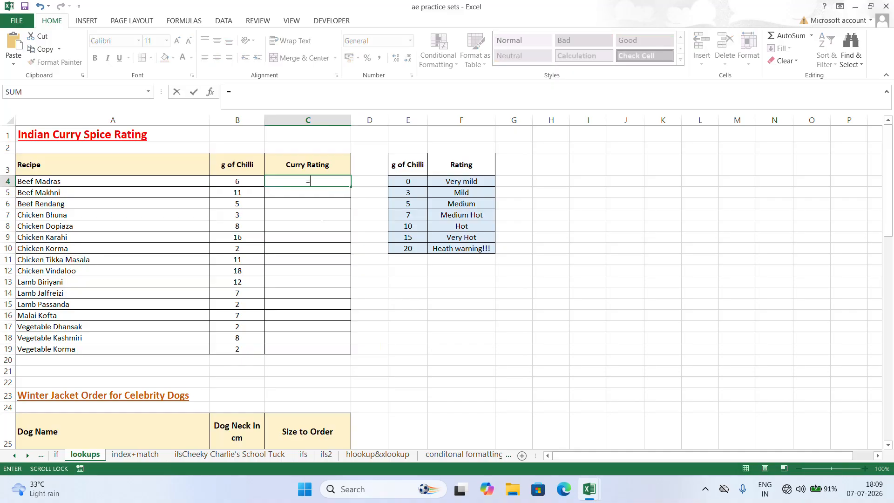
type("LOOKUP(")
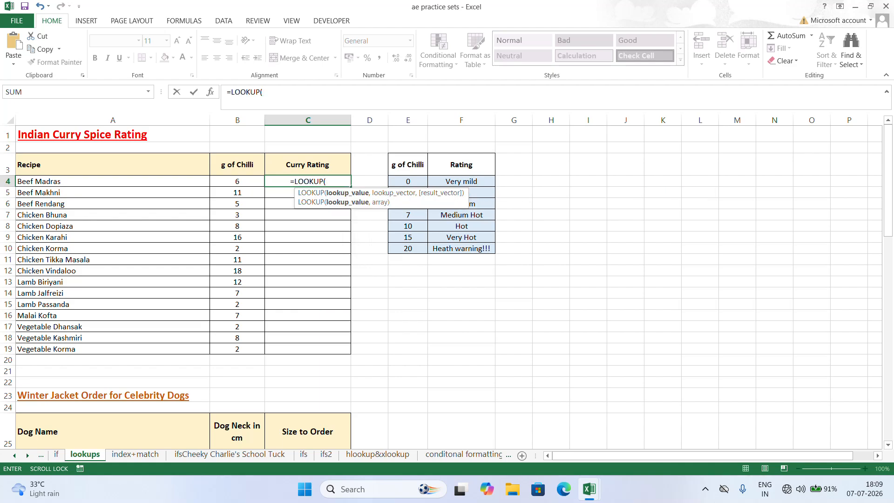
left_click(237, 181)
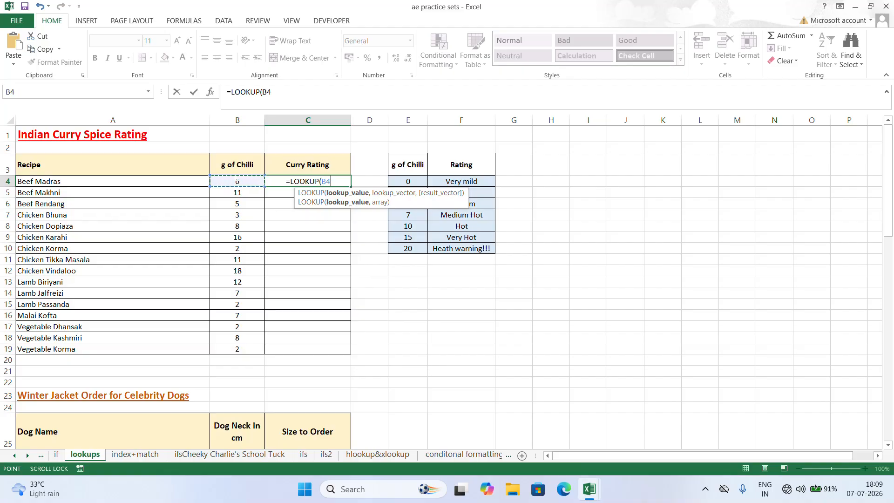
type(",")
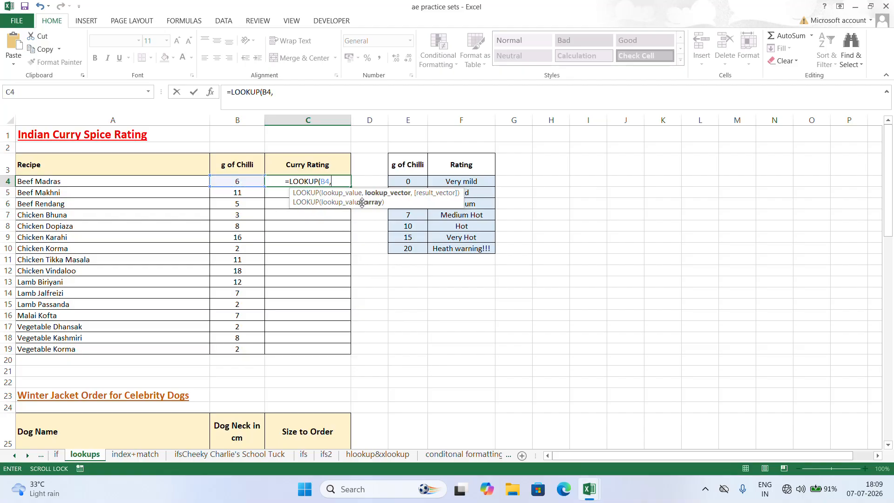
- Complete the C4 formula with absolute range $E$3:$E$10 as lookup vector and $F$3:$F$10 as result vector
left_click_drag(396, 164, 416, 250)
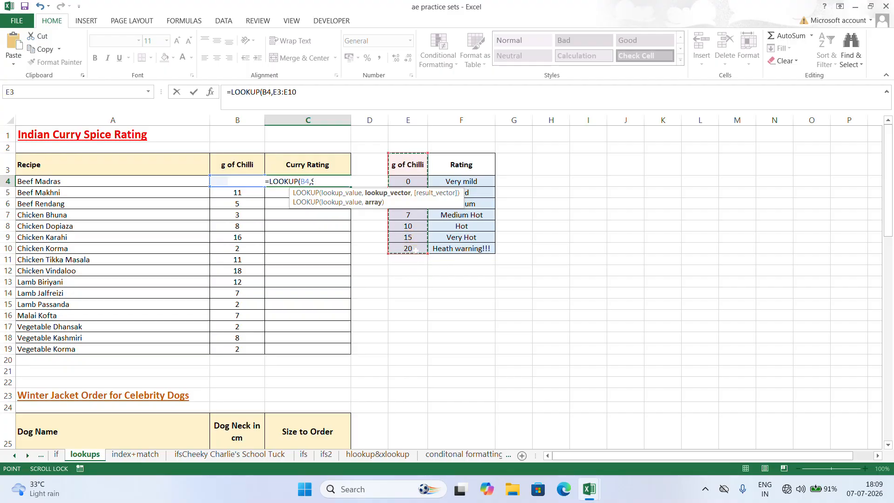
key("F4")
type(",")
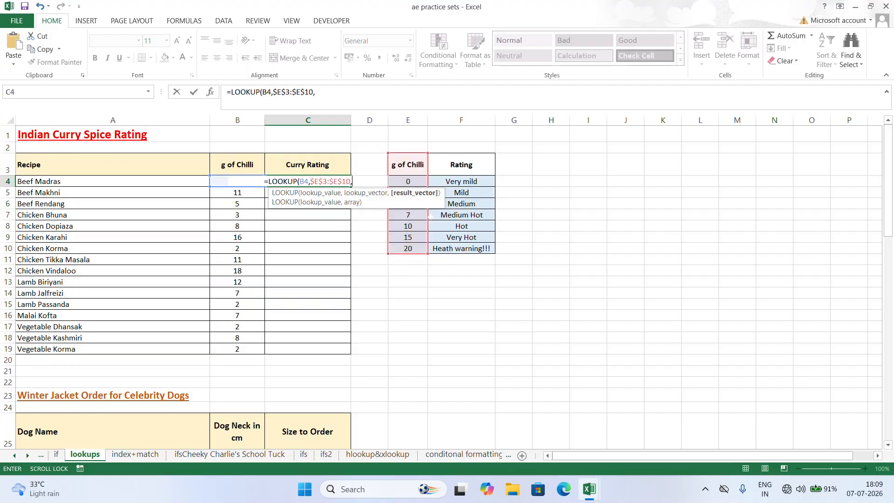
left_click_drag(461, 164, 468, 252)
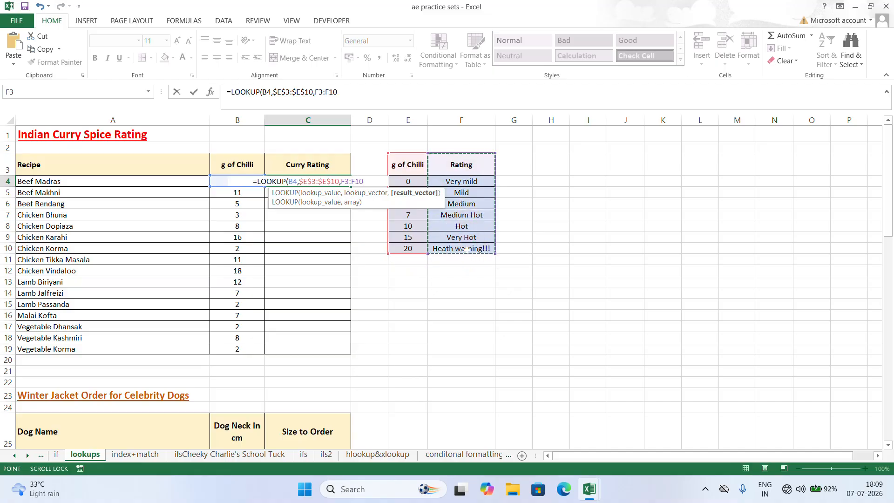
key("Return")
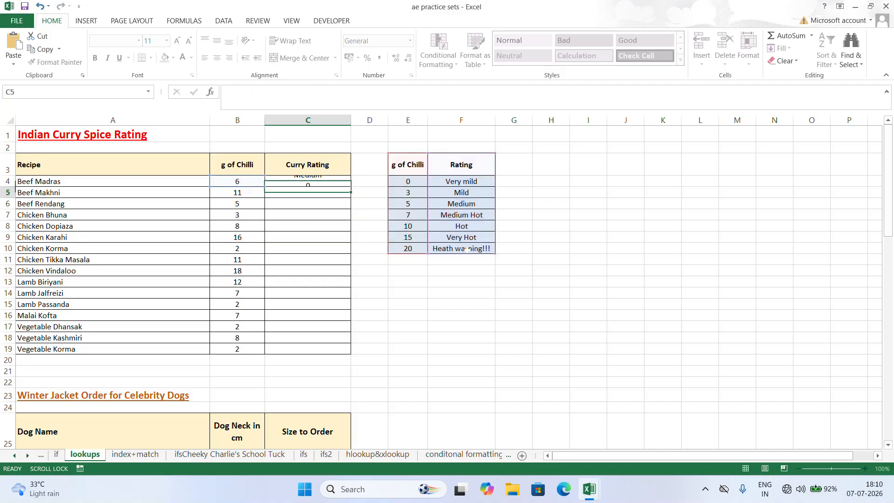
- Copy the Curry Rating formula in C4 down to C19 for all remaining recipes
left_click(326, 178)
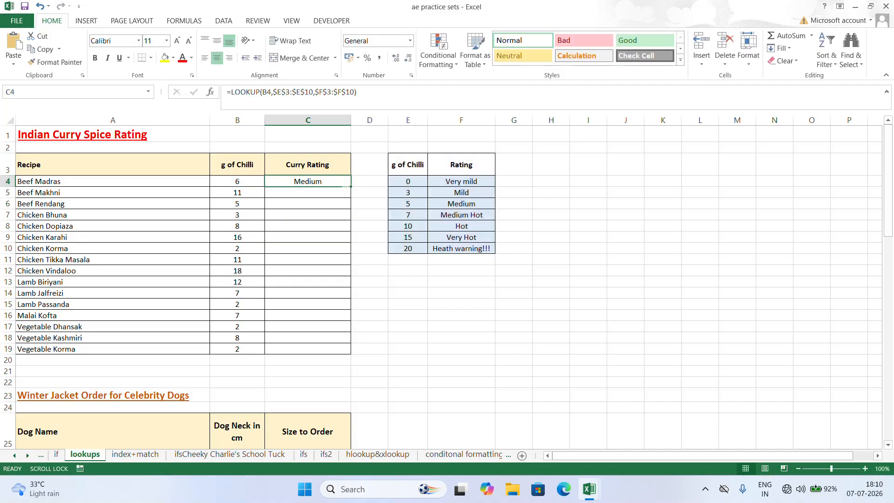
double_click(351, 187)
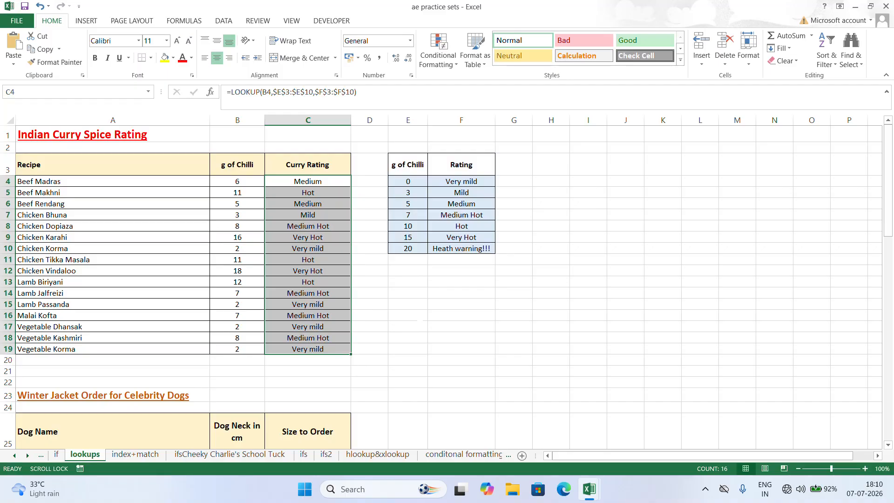
scroll(357, 360, "down", 2)
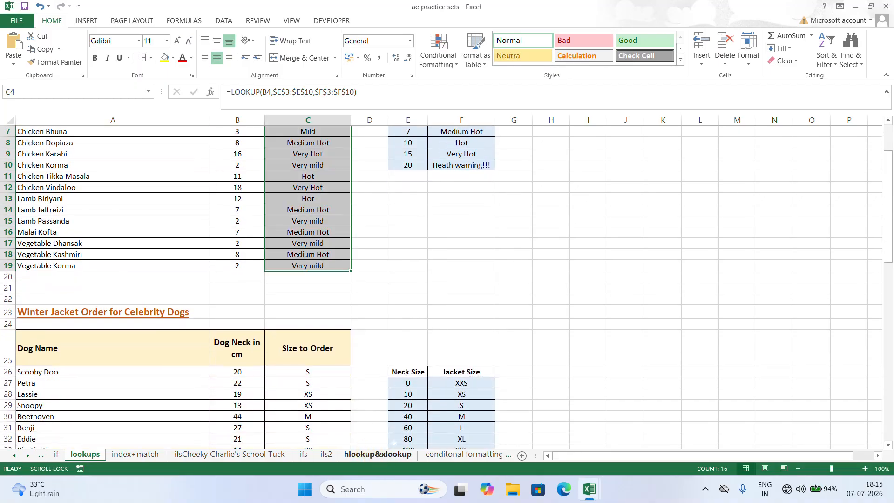
scroll(748, 209, "up", 2)
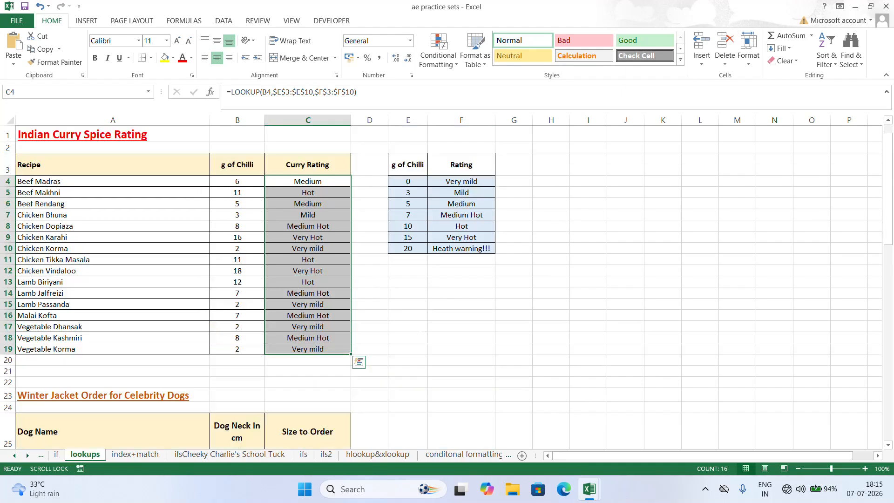
left_click(751, 188)
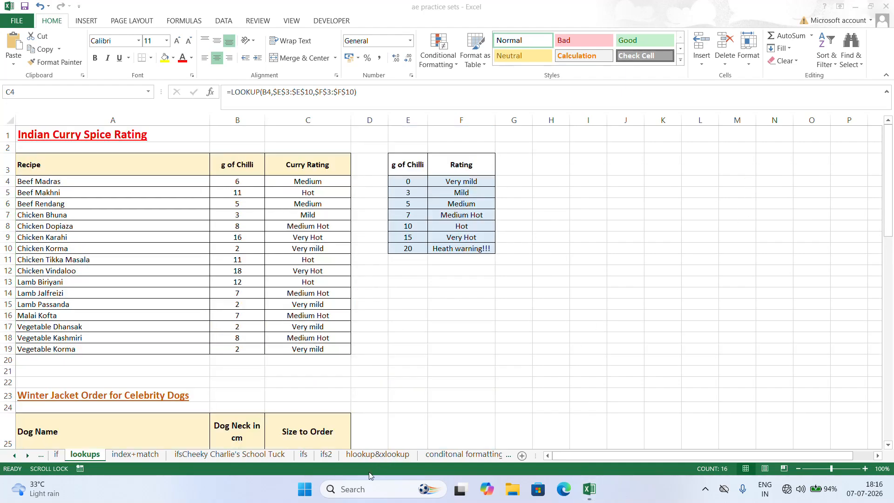
- Open the hlookup&xlookup sheet and highlight the Exam Centre and Date rows in H4:N5
left_click(376, 453)
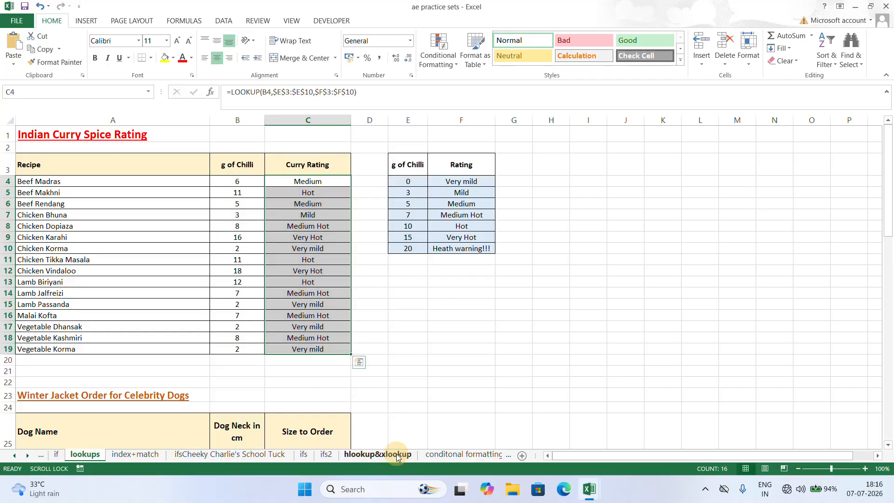
left_click(393, 456)
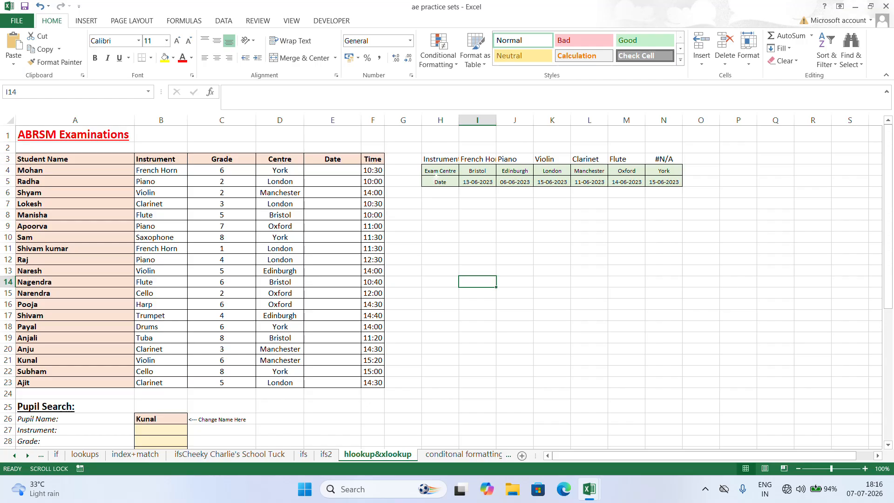
left_click(453, 173)
left_click_drag(457, 172, 667, 183)
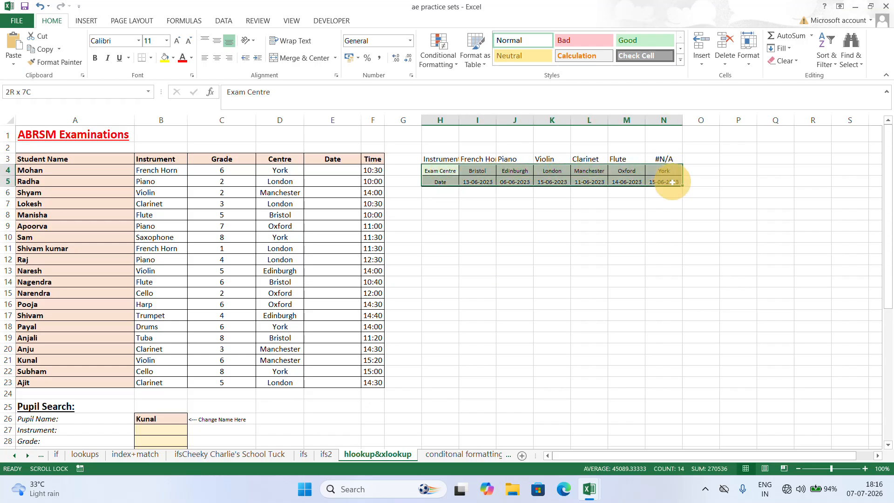
left_click_drag(480, 305, 484, 296)
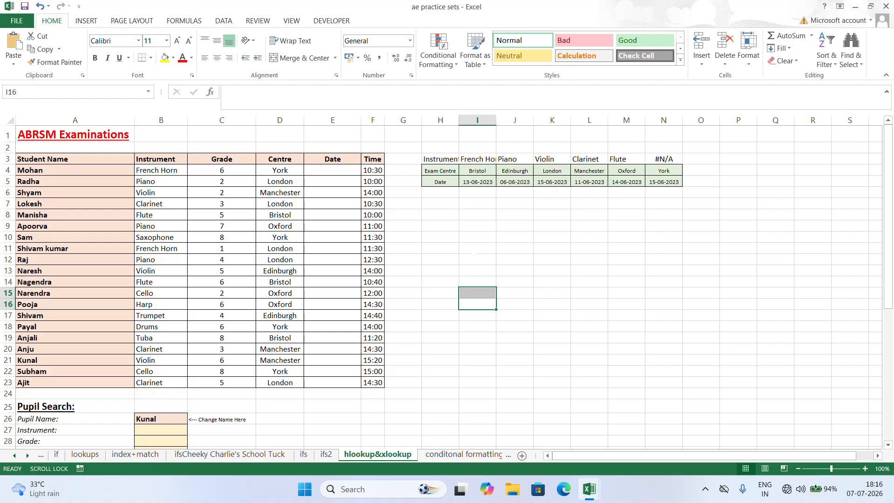
- Enter the HLOOKUP argument notes LOOKUP VALUE in I11 and TABLE ARRAY in I12
left_click(478, 248)
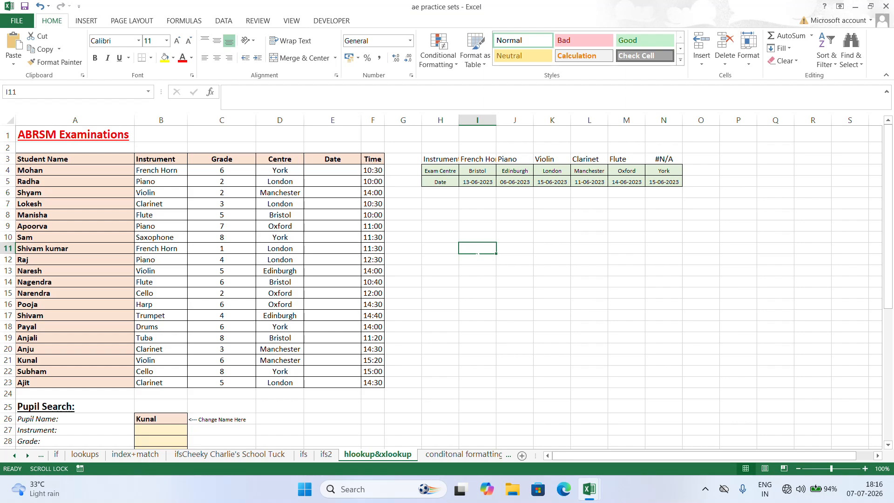
type("LOOKU")
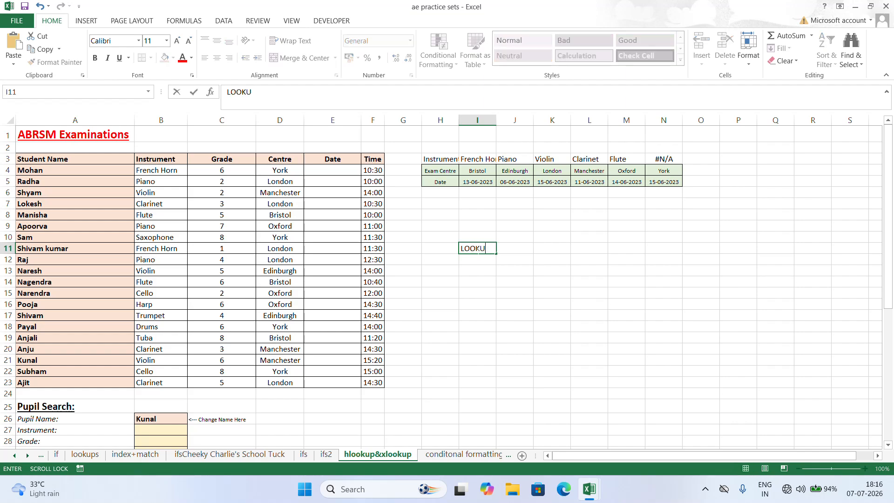
type("P VALUE")
key("Return")
type("TA")
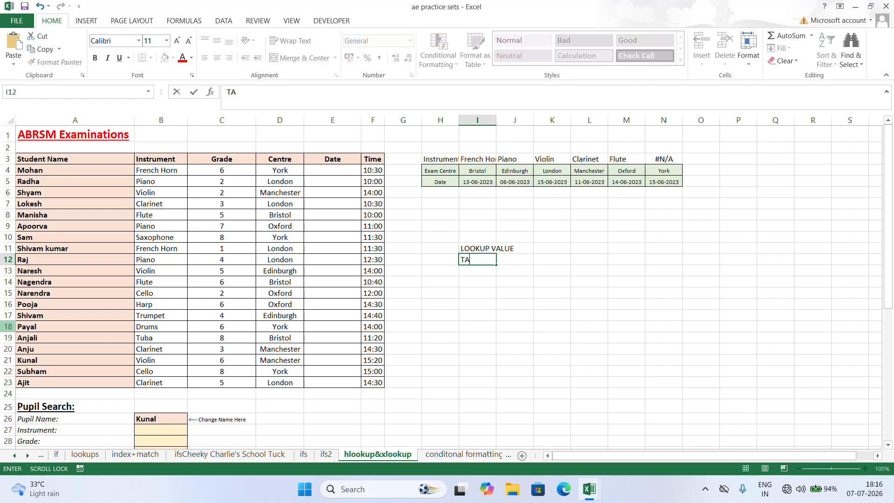
type("BLE ARRAY")
key("Return")
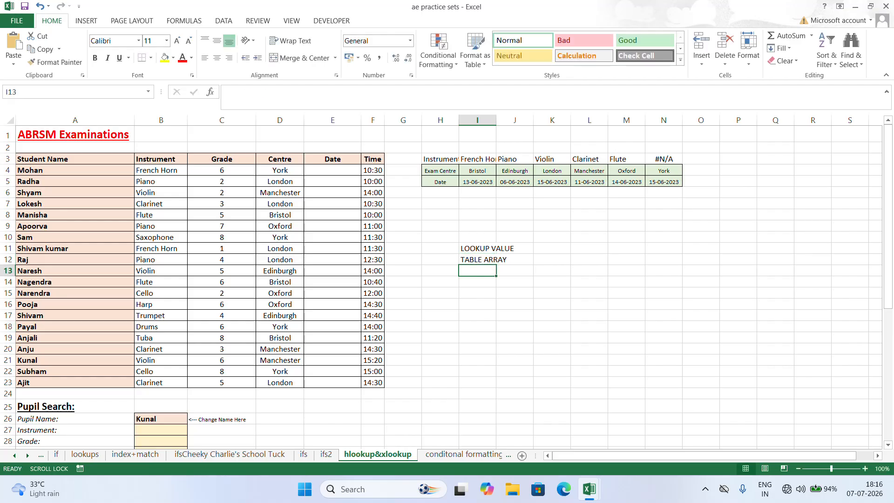
- Enter the argument note ROW INDEX NO in I13, correcting the misspelled INDEX
type("ROW NDEX")
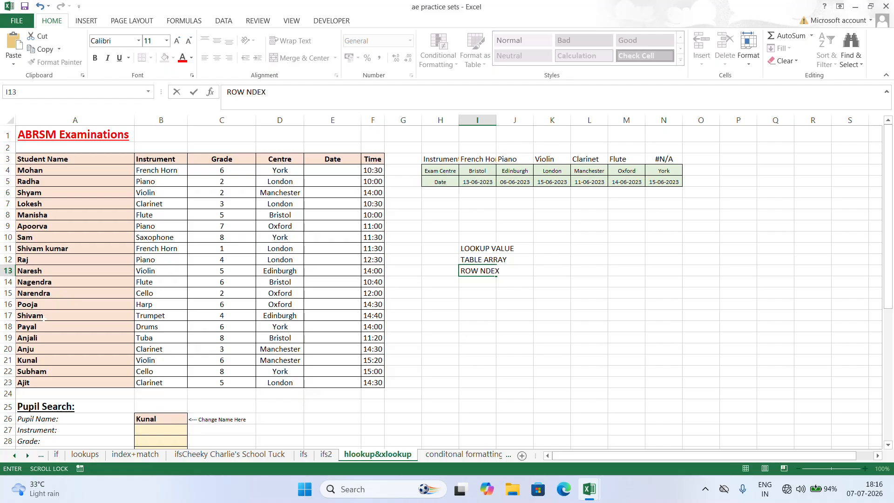
key("BackSpace")
key("BackSpace")
key("BackSpace")
key("BackSpace")
type("INDEX N")
key("BackSpace")
type("O")
key("BackSpace")
type("NO")
key("Return")
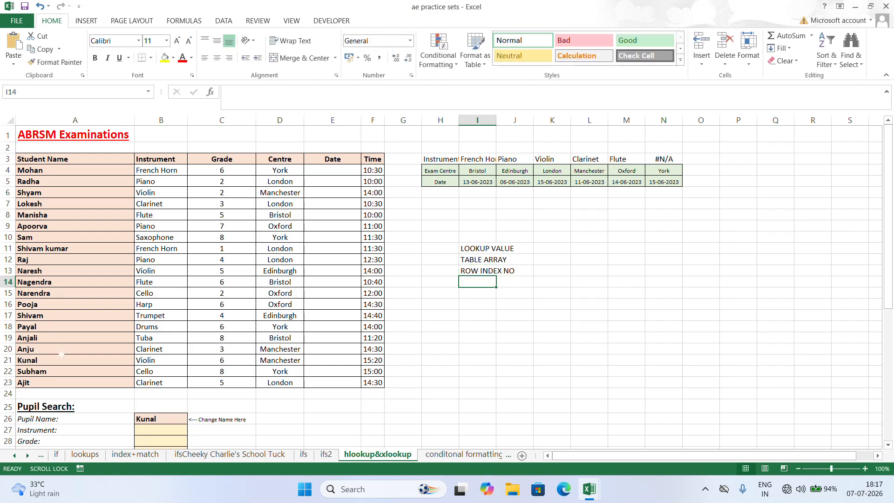
- Enter RANGE in I14 as the last item of the argument notes
type("R")
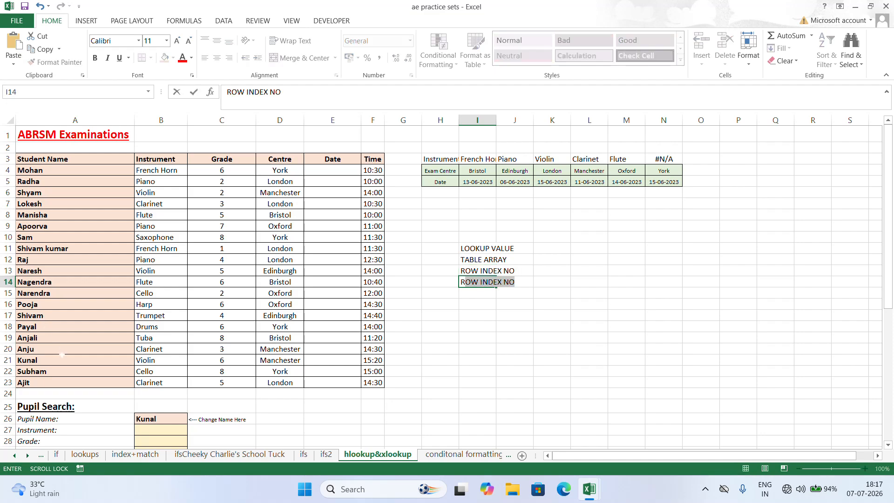
type("ANGE")
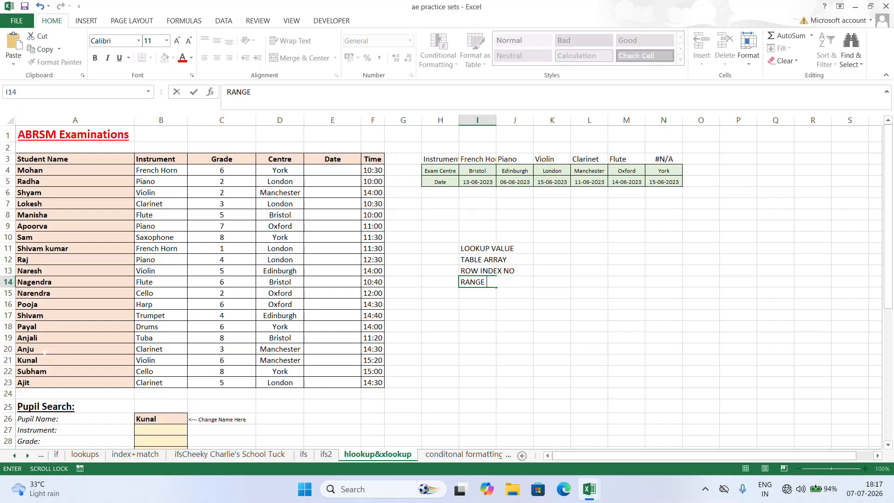
left_click(600, 396)
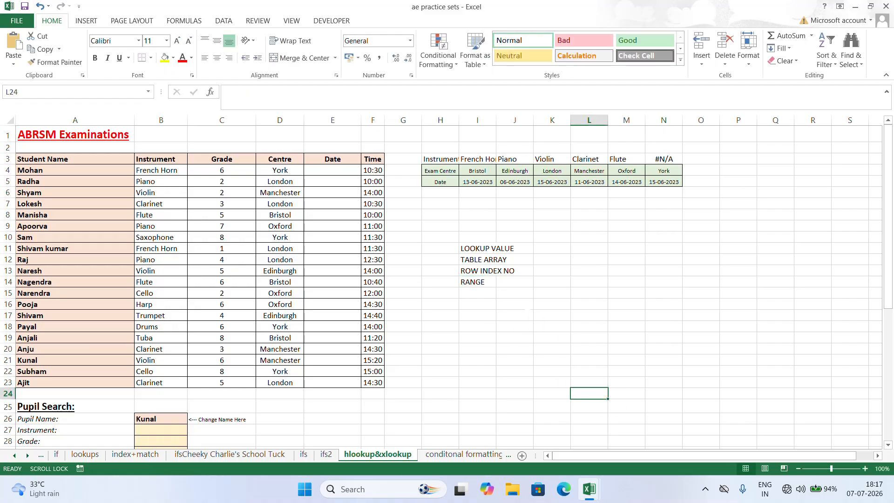
- Point out the LOOKUP VALUE note with the centre in D4, and the TABLE ARRAY note with the Exam Centre and Date rows
left_click(478, 247)
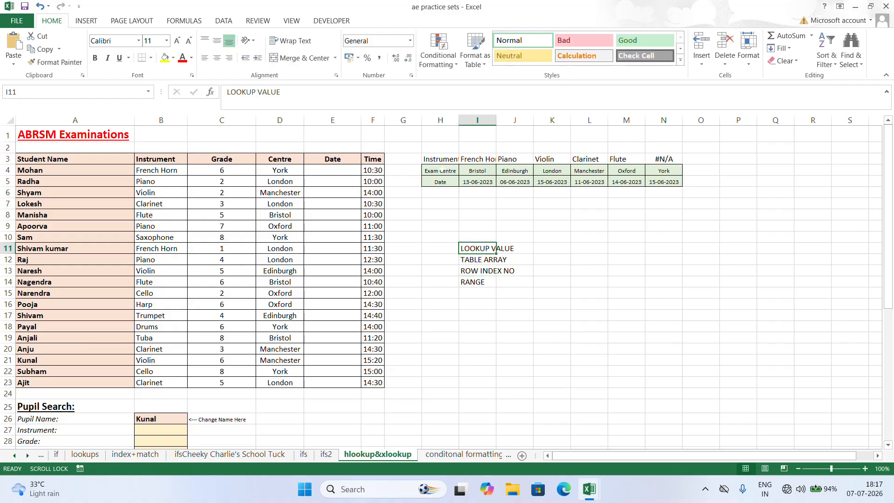
left_click(440, 170)
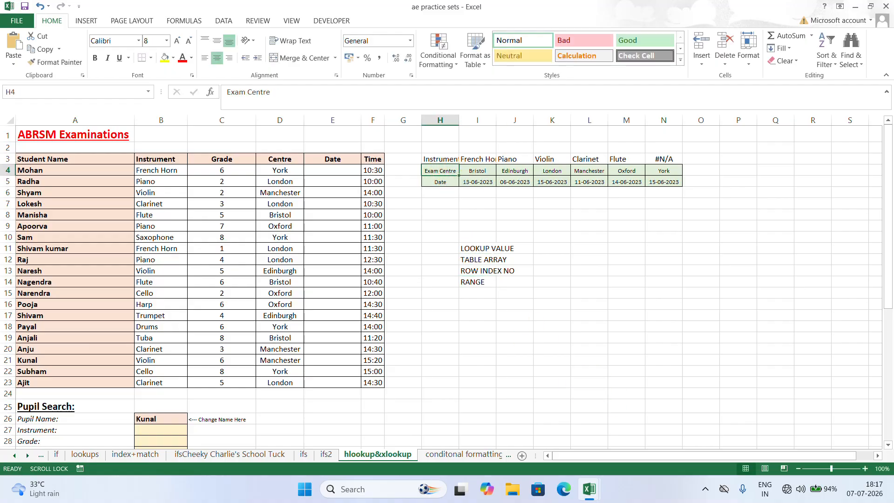
left_click(282, 171)
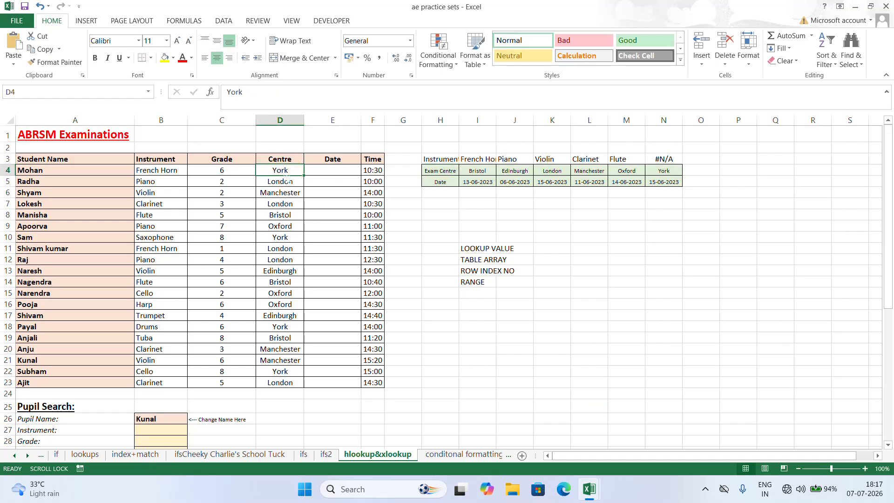
left_click(495, 260)
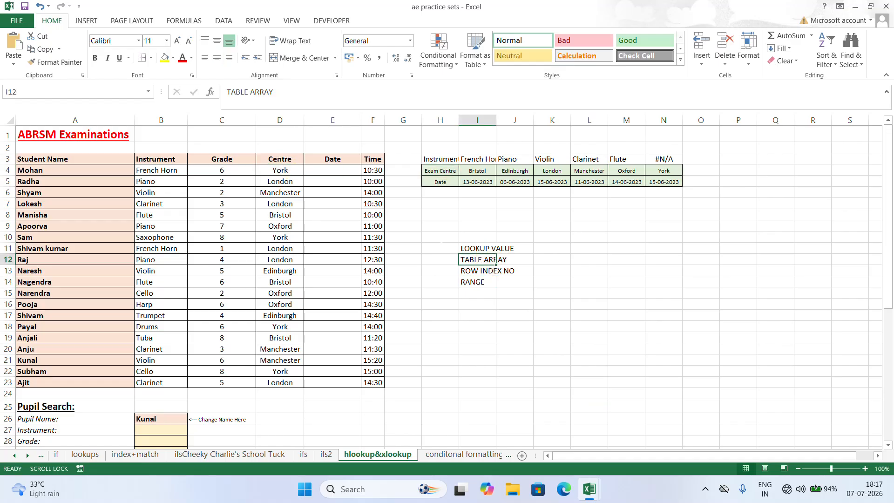
left_click_drag(438, 172, 664, 181)
left_click_drag(440, 182, 668, 173)
left_click(669, 173)
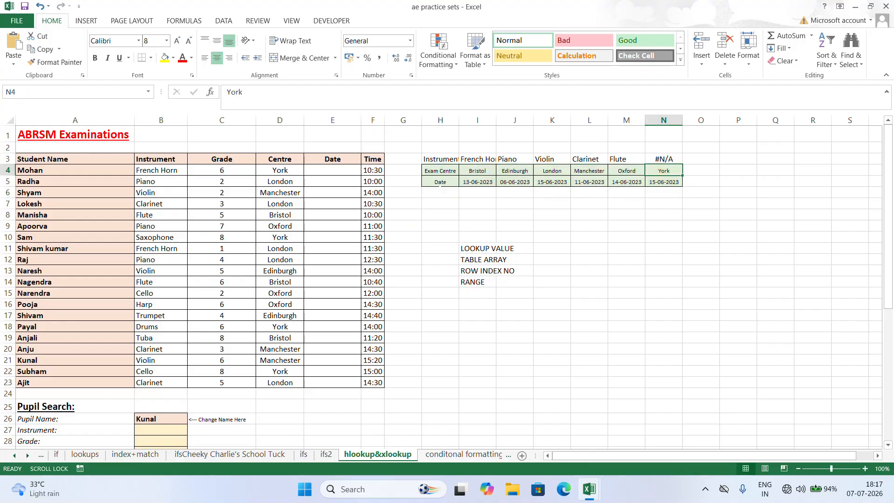
- Insert blank cells at H5:N5 between the Exam Centre and Date rows, shifting the existing cells down
left_click_drag(439, 182, 663, 182)
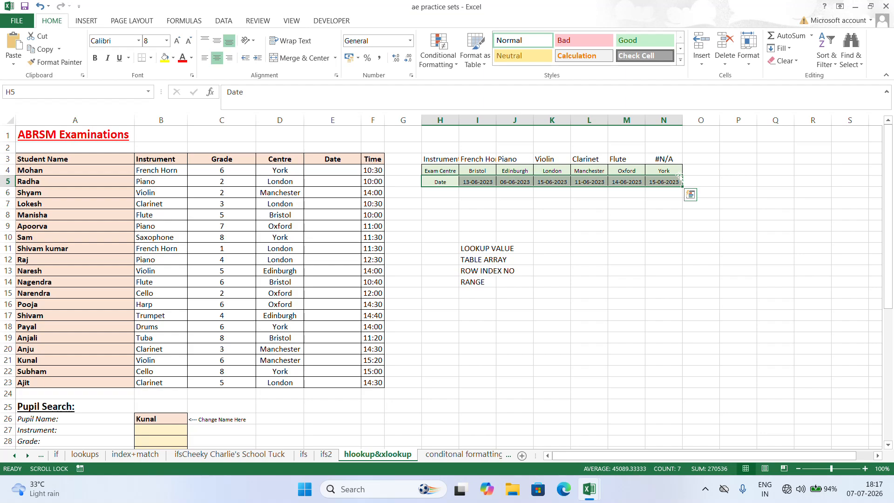
key("ctrl+shift+plus")
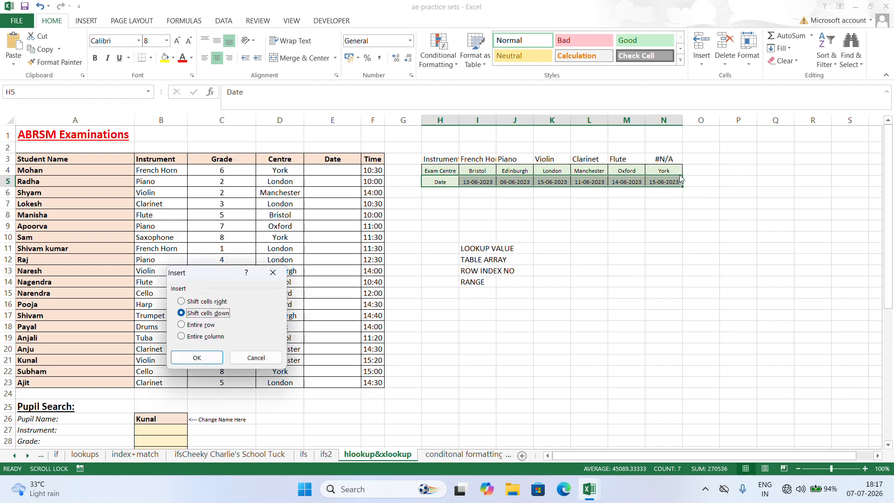
left_click(197, 358)
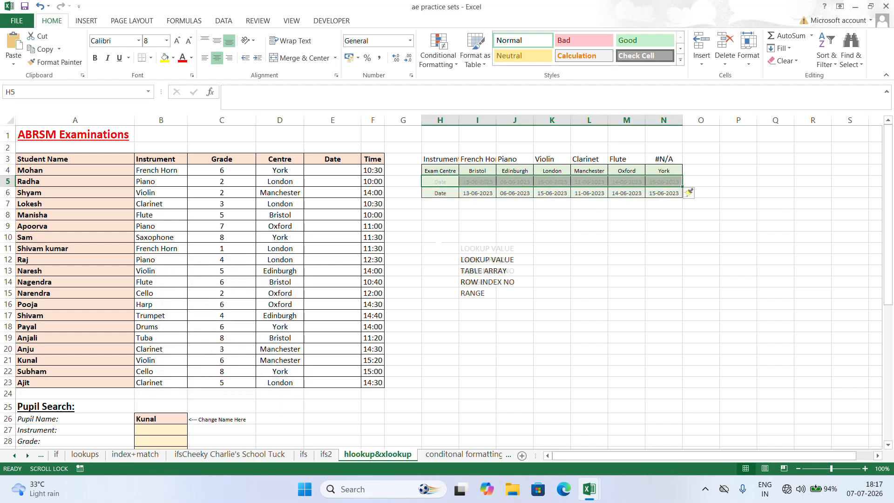
left_click(477, 204)
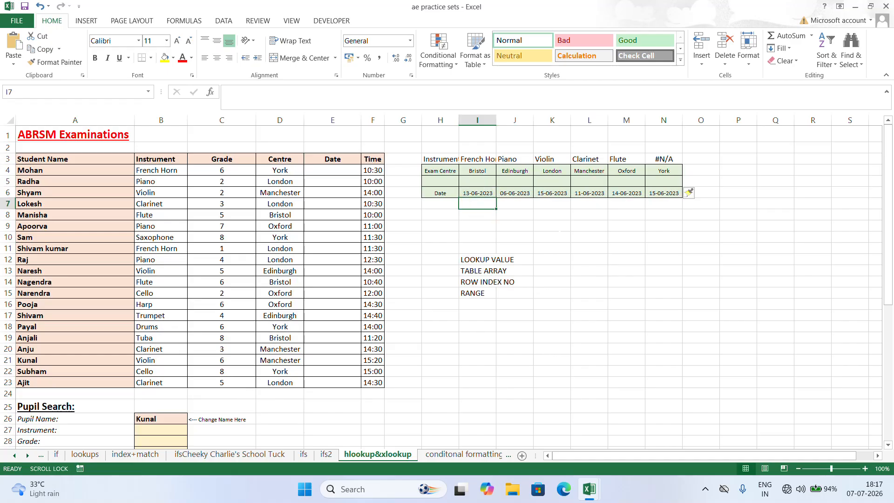
left_click(552, 237)
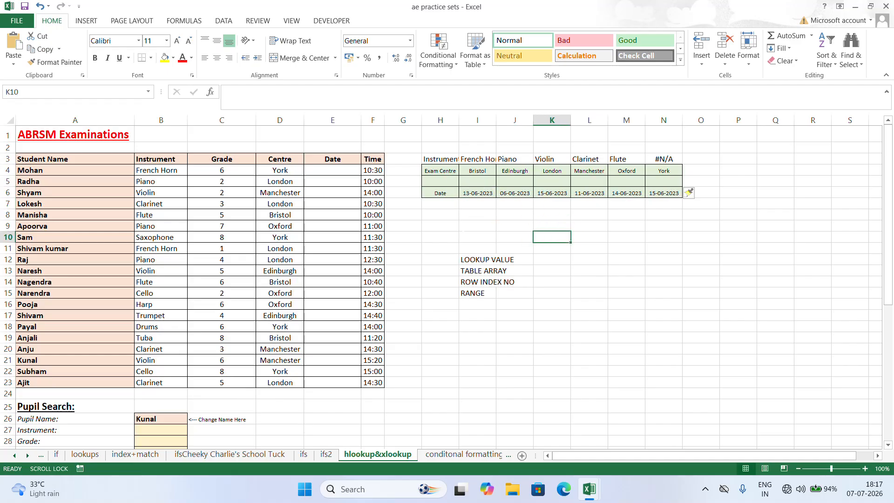
- Highlight the lookup table H4:N6 and go through its three rows from Exam Centre to Date
left_click_drag(440, 171, 677, 189)
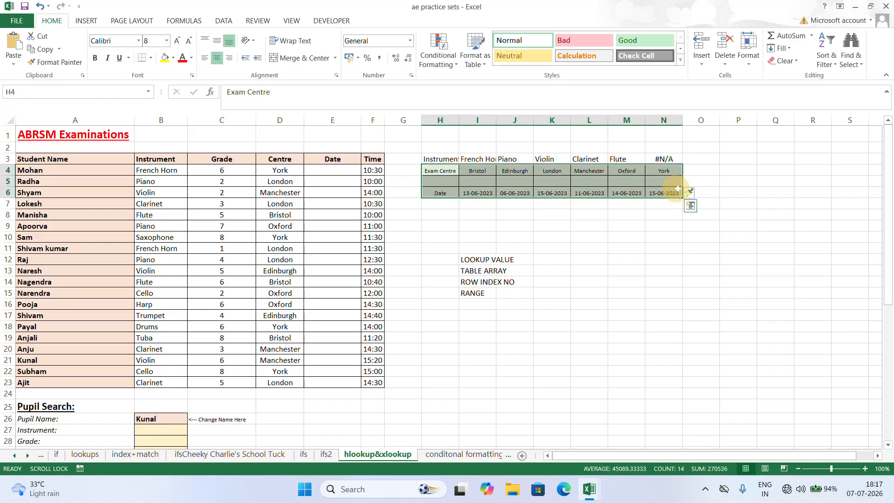
left_click_drag(440, 171, 669, 192)
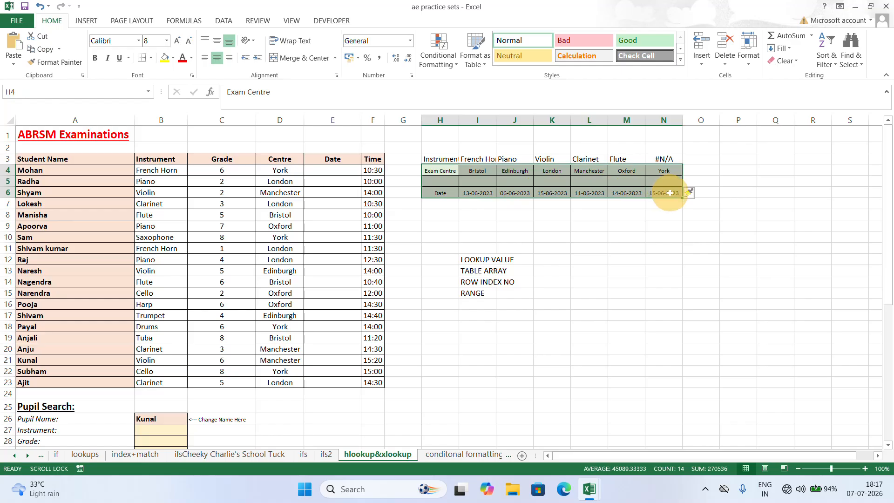
left_click(454, 172)
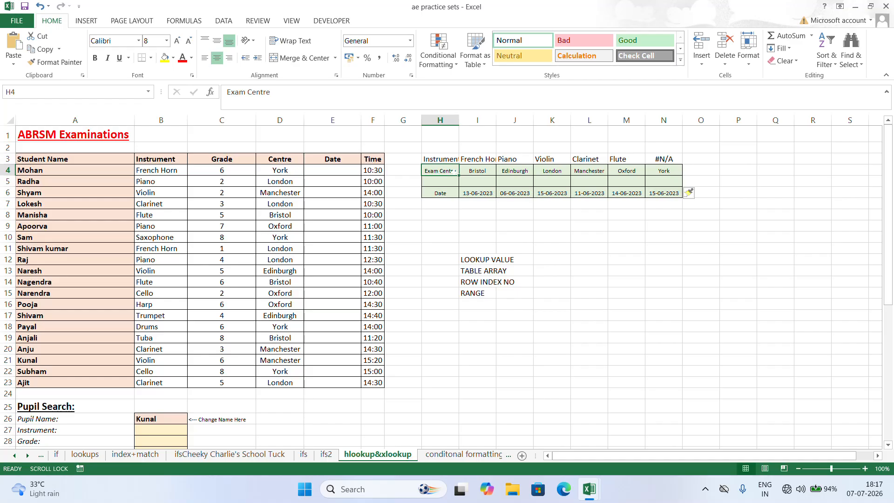
left_click(445, 182)
left_click(443, 193)
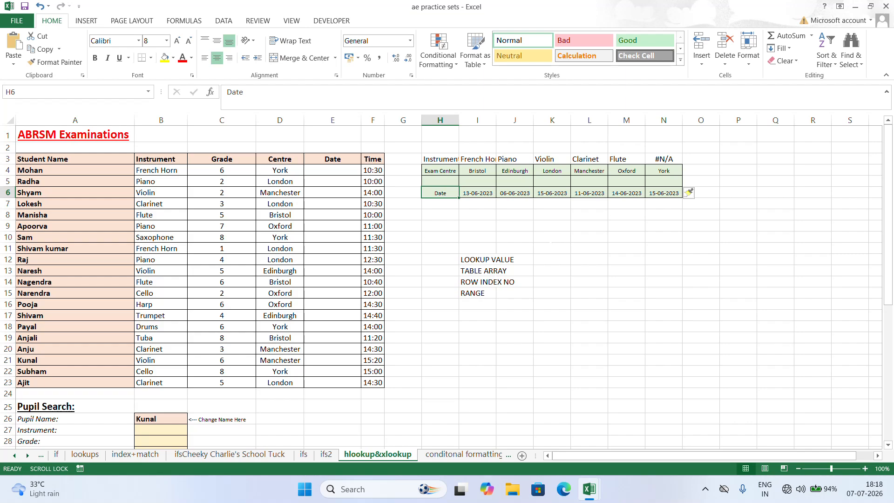
- Begin an HLOOKUP formula in E4 with the centre in D4 as the lookup value
left_click(338, 170)
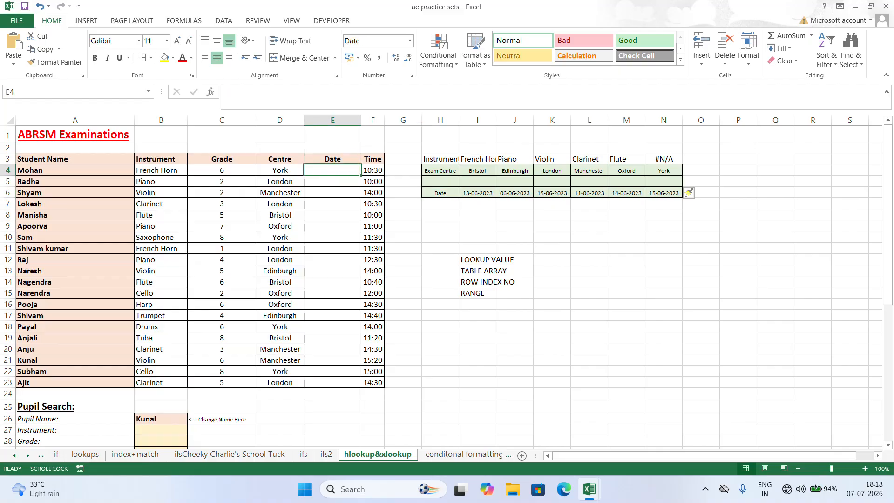
type("+HLOOK")
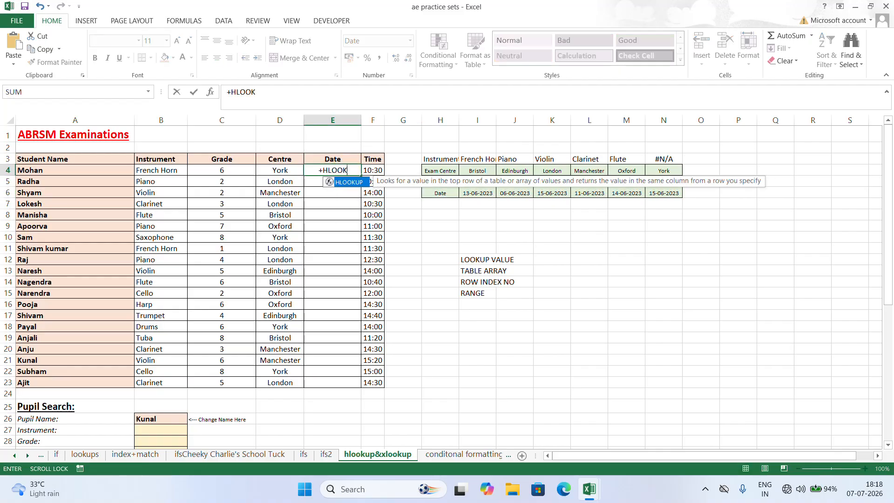
type("UP(")
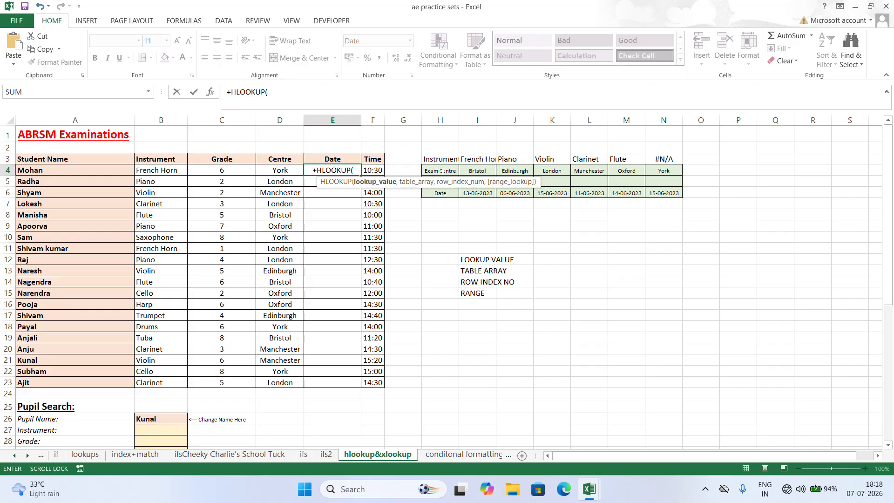
left_click(285, 170)
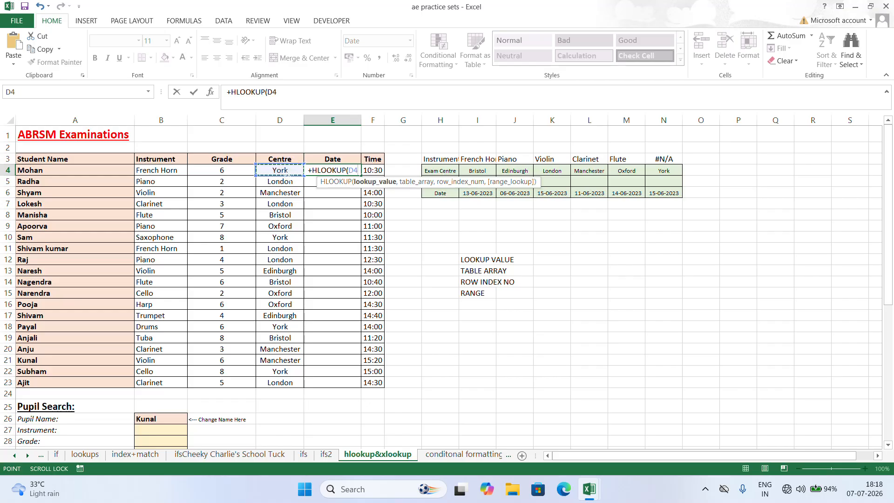
type(",")
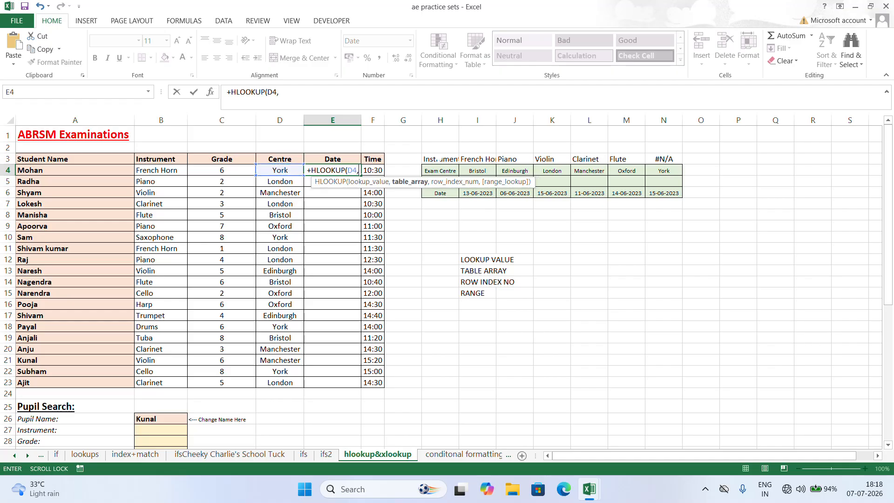
- Add the table array H4:N6 to the HLOOKUP formula as the absolute reference $H$4:$N$6
left_click(441, 171)
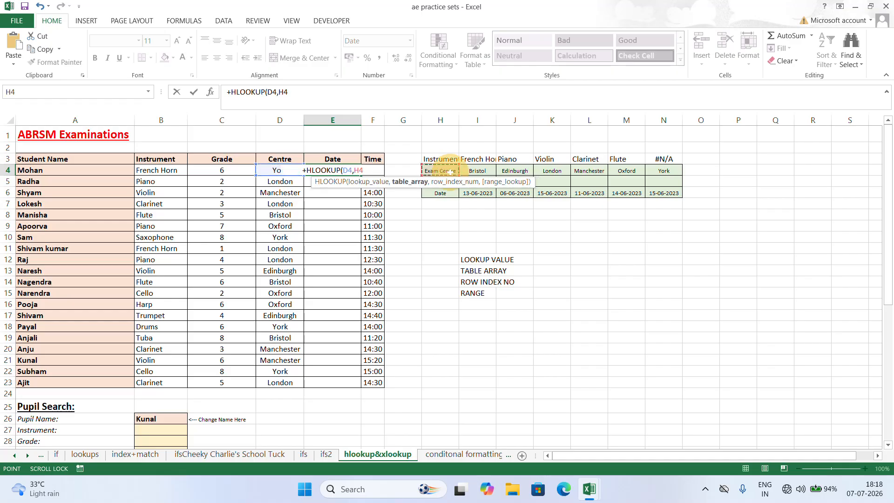
left_click_drag(441, 171, 676, 171)
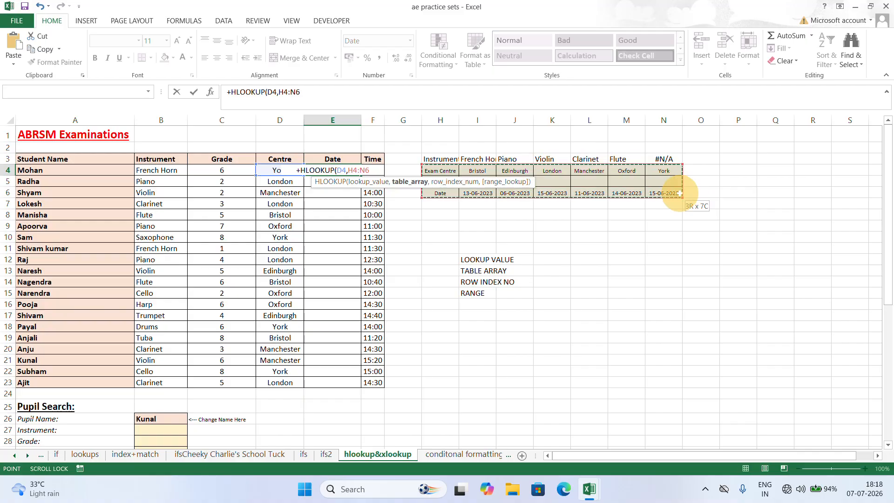
left_click_drag(681, 193, 681, 189)
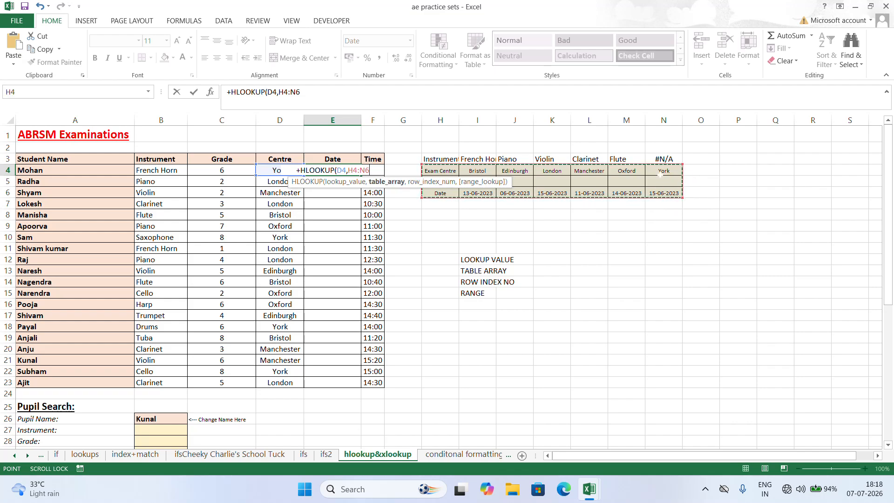
key("F4")
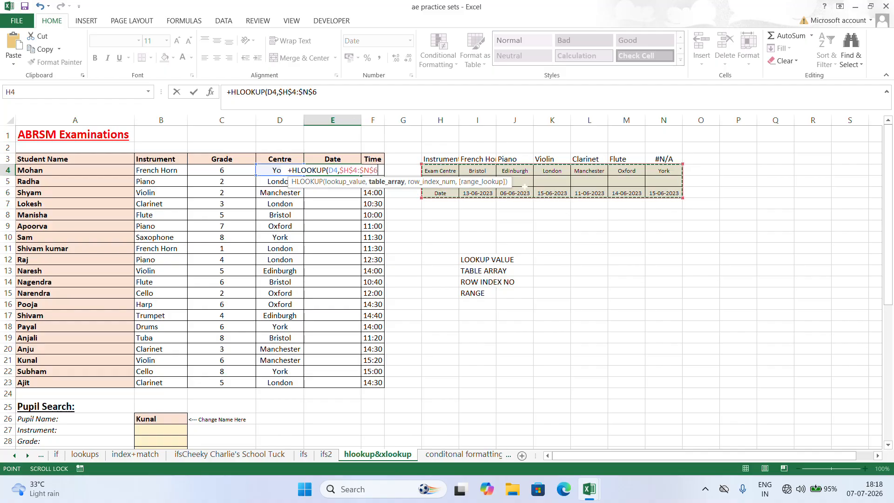
type(",")
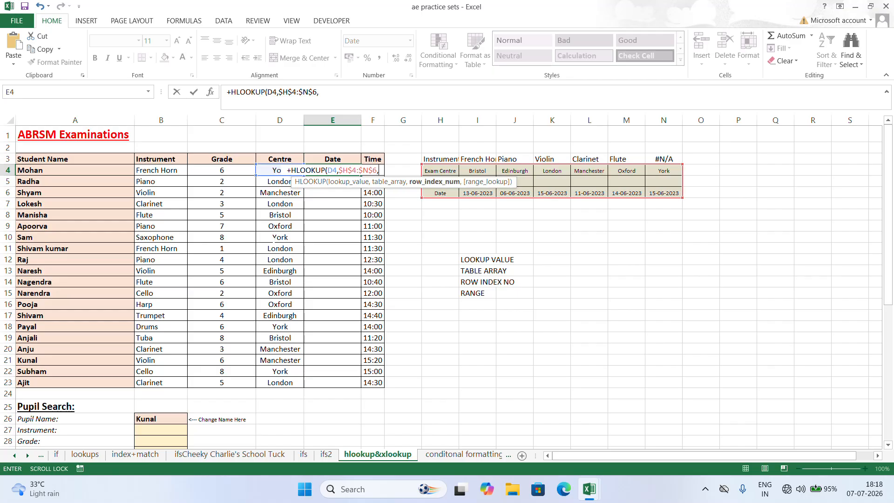
- Complete the E4 formula with row index 3 and 0 for an exact match, giving +HLOOKUP(D4,$H$4:$N$6,3,0)
type("3")
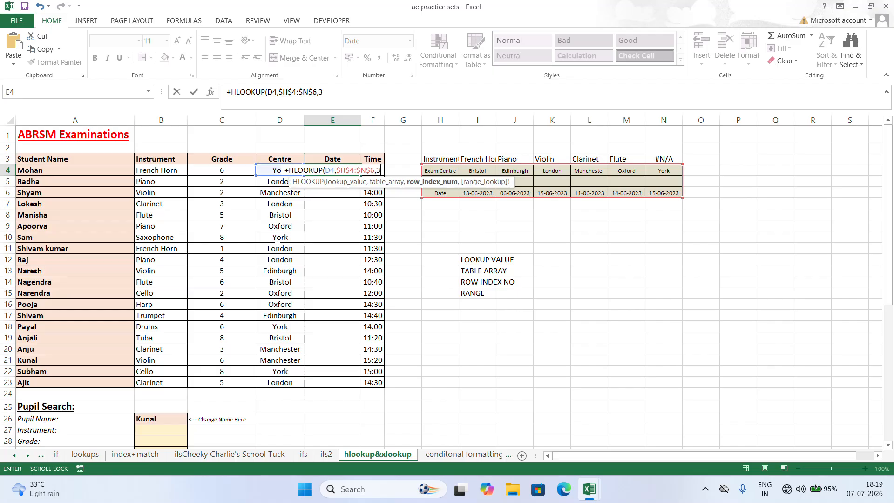
type(",")
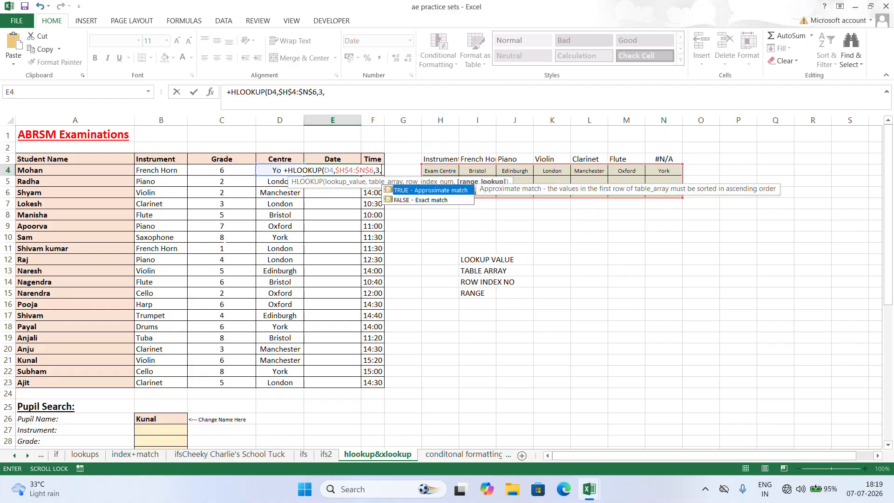
left_click(436, 200)
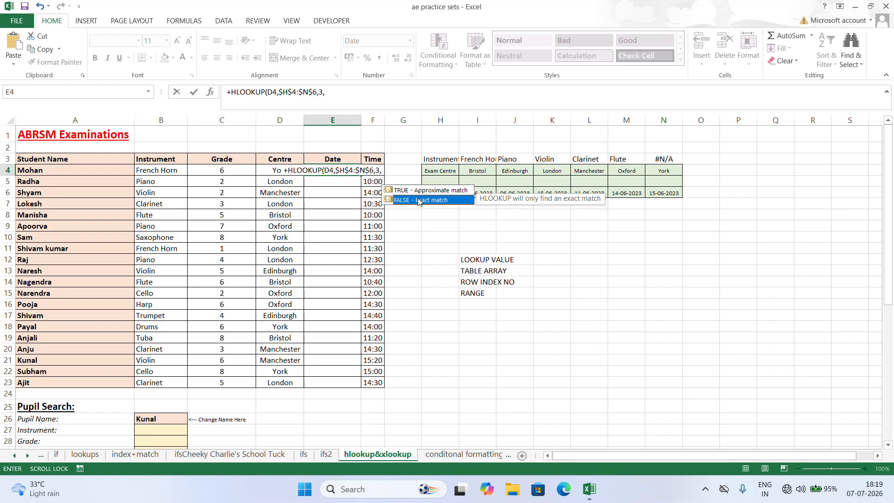
double_click(418, 200)
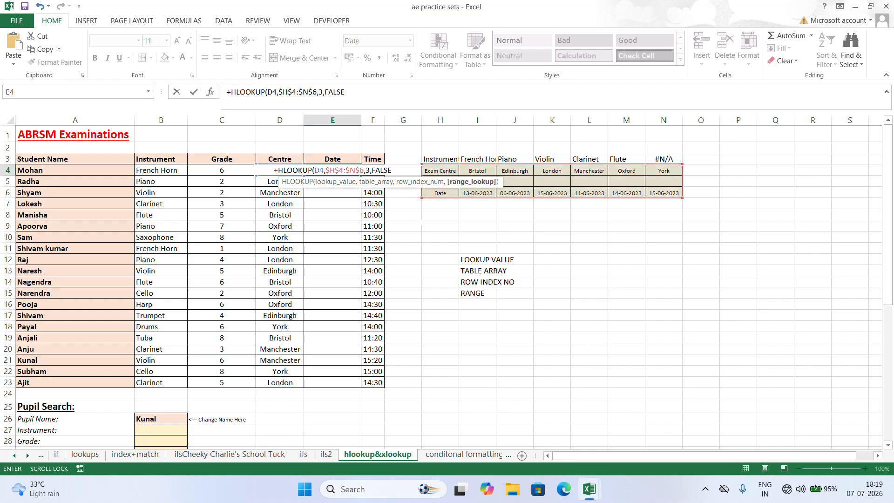
key("BackSpace")
key("BackSpace")
key("BackSpace")
key("BackSpace")
key("BackSpace")
type("0")
key("Return")
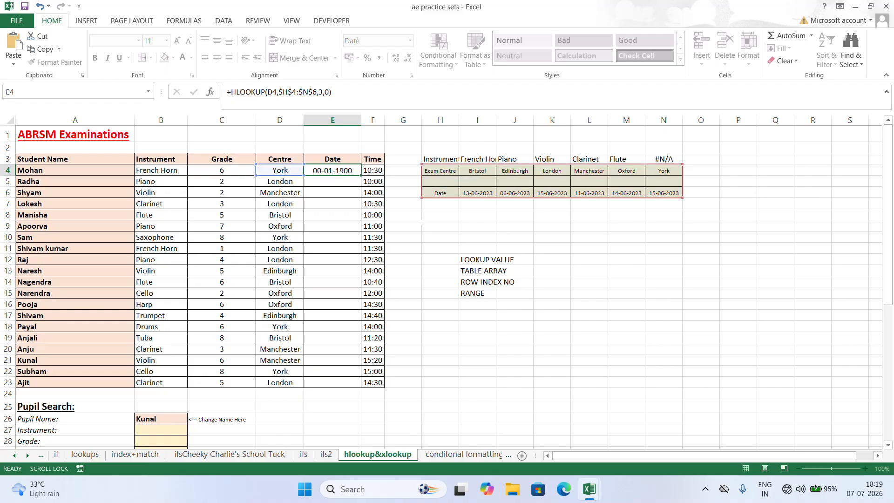
- Fill the HLOOKUP formula from E4 down the Date column to E23
left_click(331, 171)
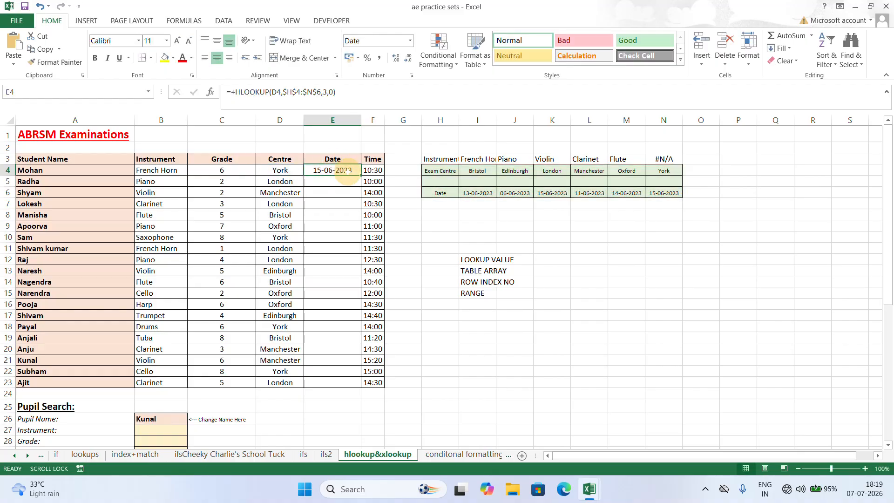
double_click(361, 176)
left_click(476, 326)
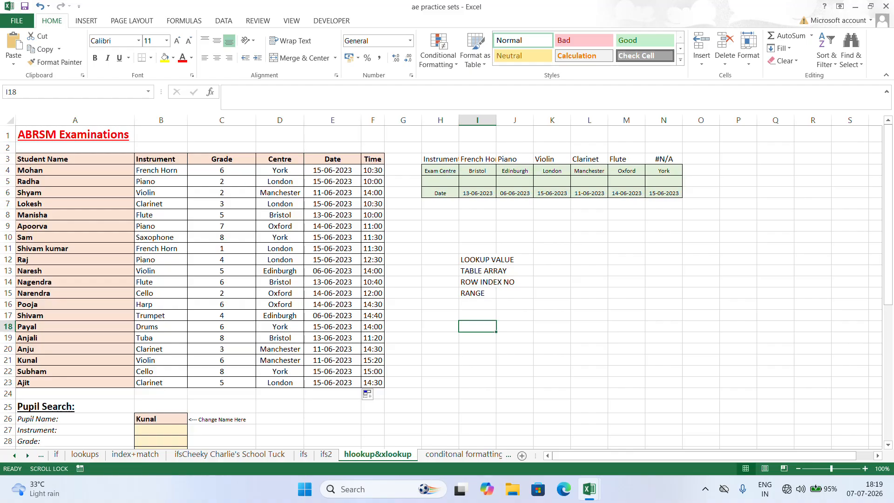
- Point out the TABLE ARRAY note and highlight the range H3:N6, including the instrument row above Exam Centre
left_click(496, 271)
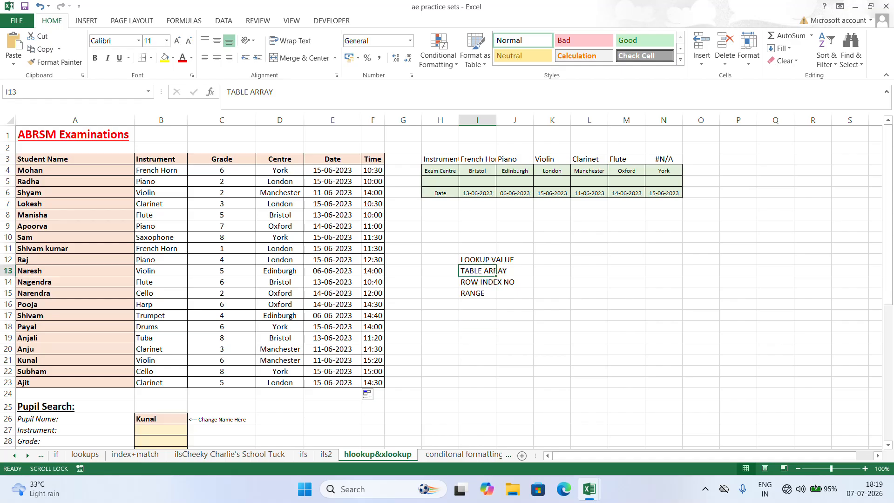
left_click(440, 160)
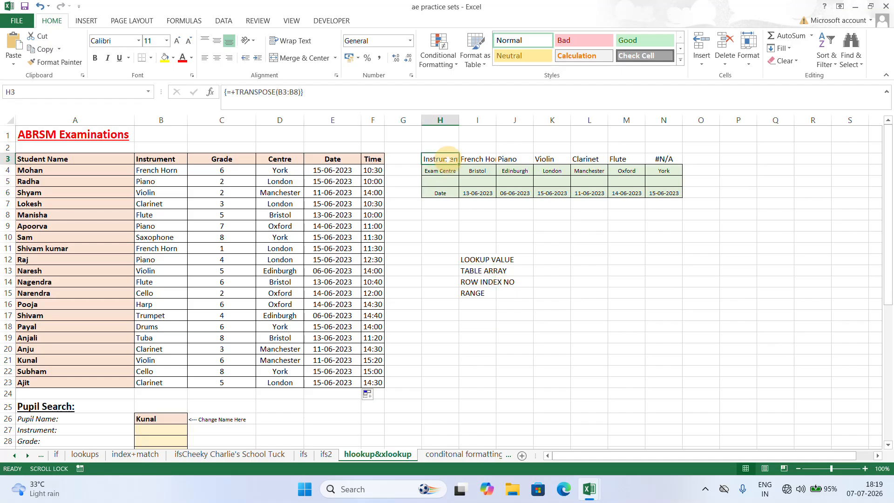
left_click_drag(451, 160, 658, 188)
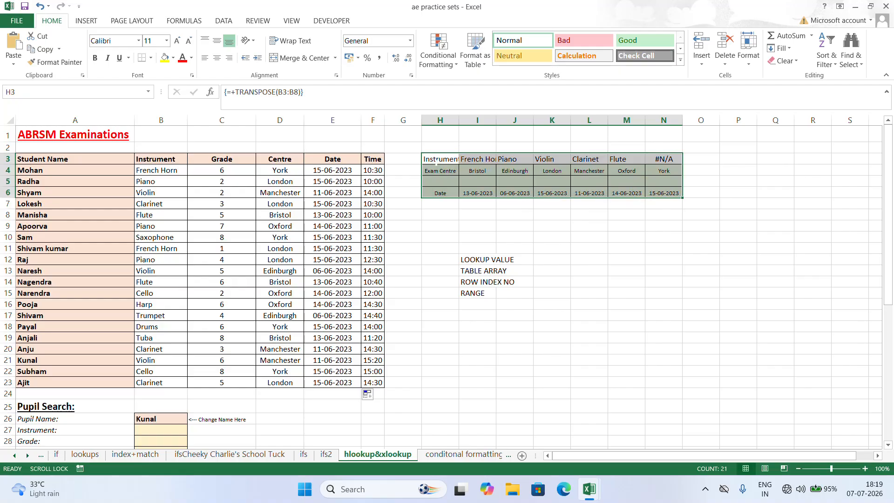
left_click(441, 159)
left_click_drag(440, 159, 473, 193)
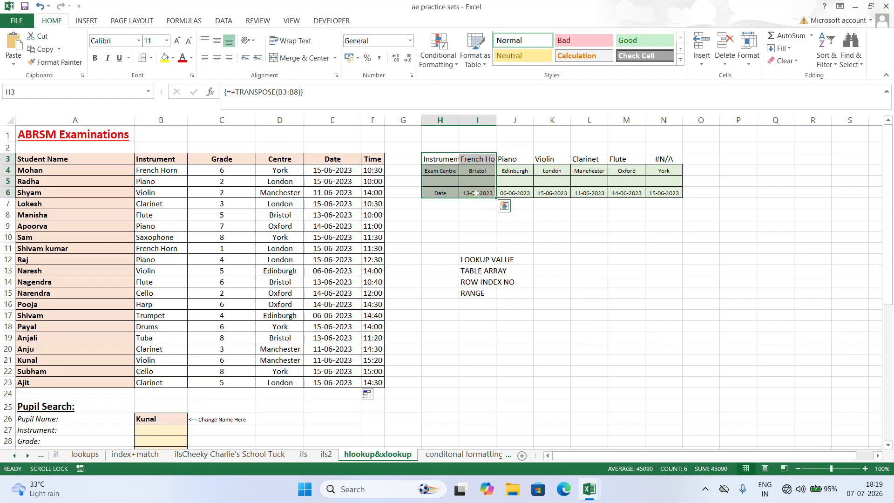